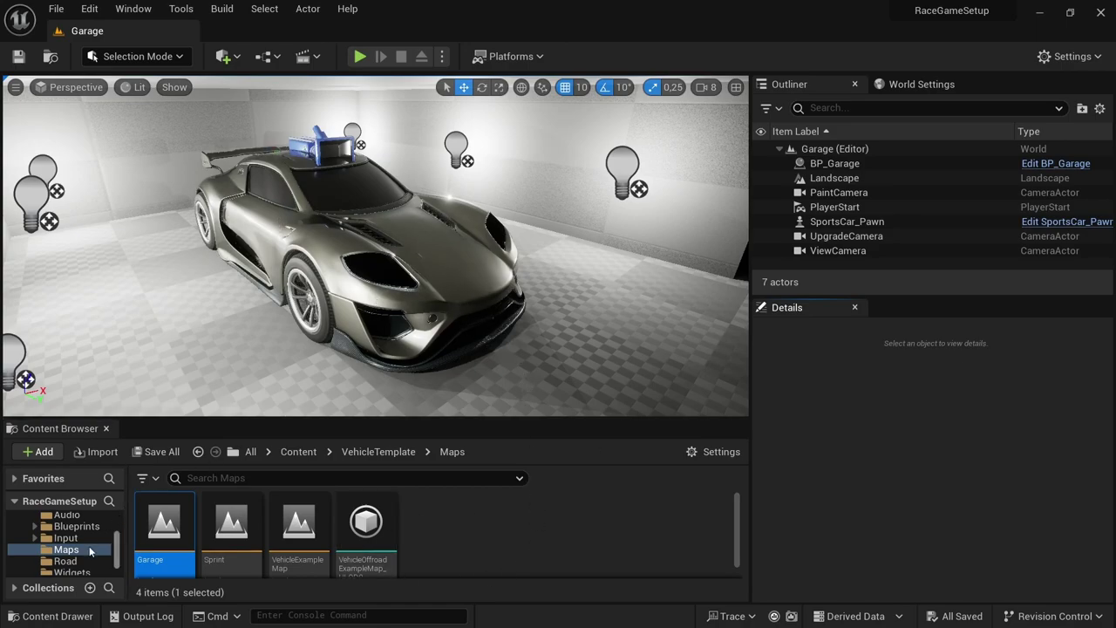
Browse to Vehicles > SportsCar > Materials in the Content Browser
{"action": "scroll", "coordinate": [68, 563], "scroll_direction": "up", "scroll_amount": 3}
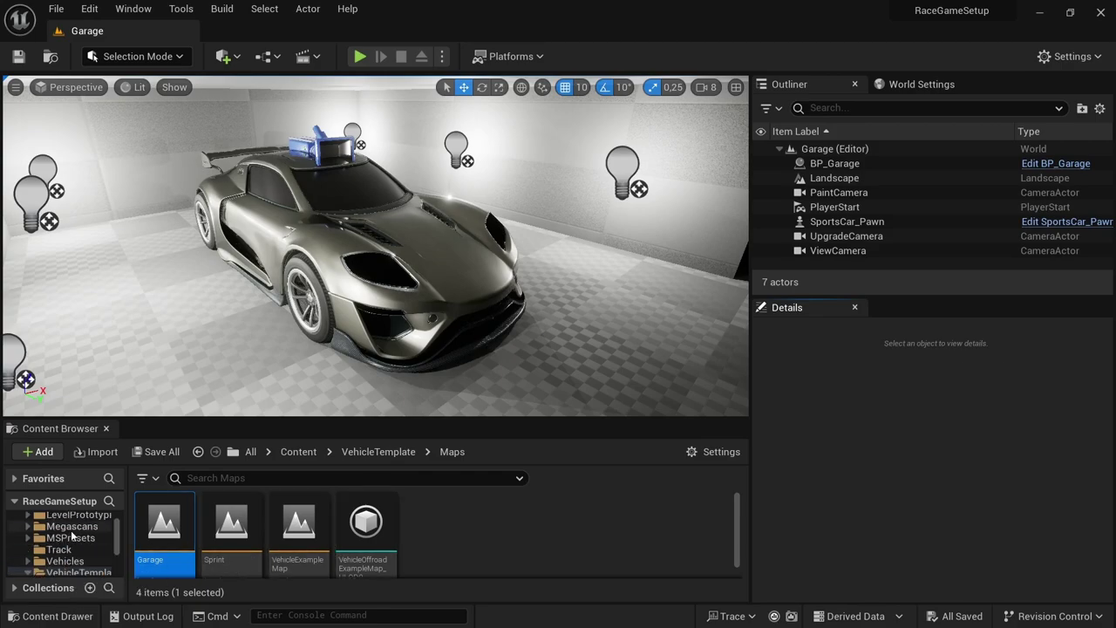
{"action": "scroll", "coordinate": [69, 550], "scroll_direction": "down", "scroll_amount": 1}
{"action": "left_click", "coordinate": [70, 540]}
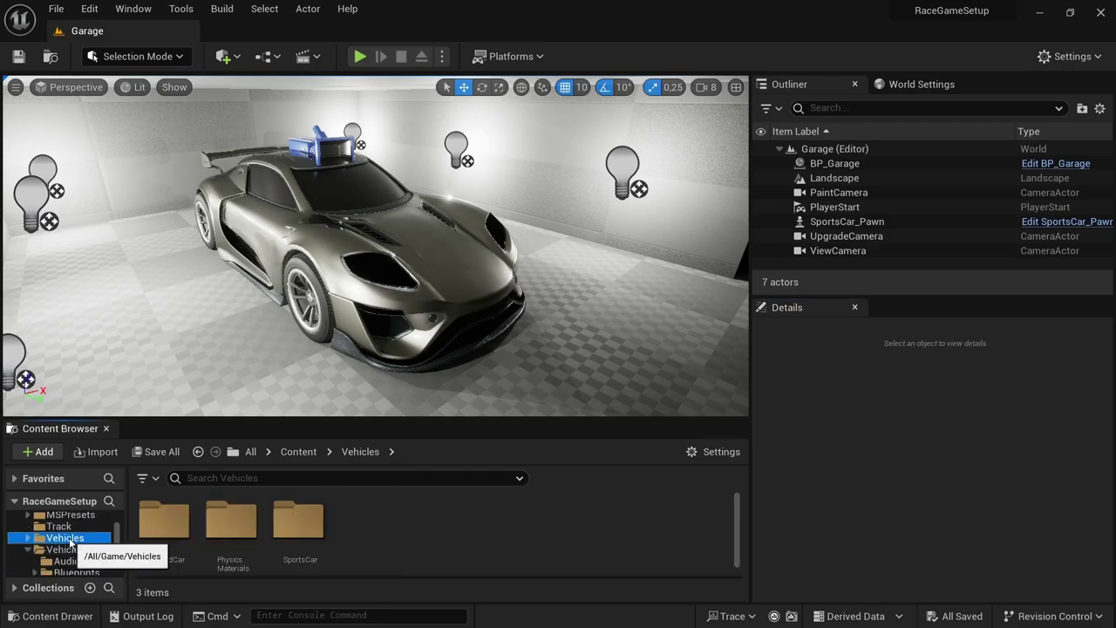
{"action": "double_click", "coordinate": [297, 526]}
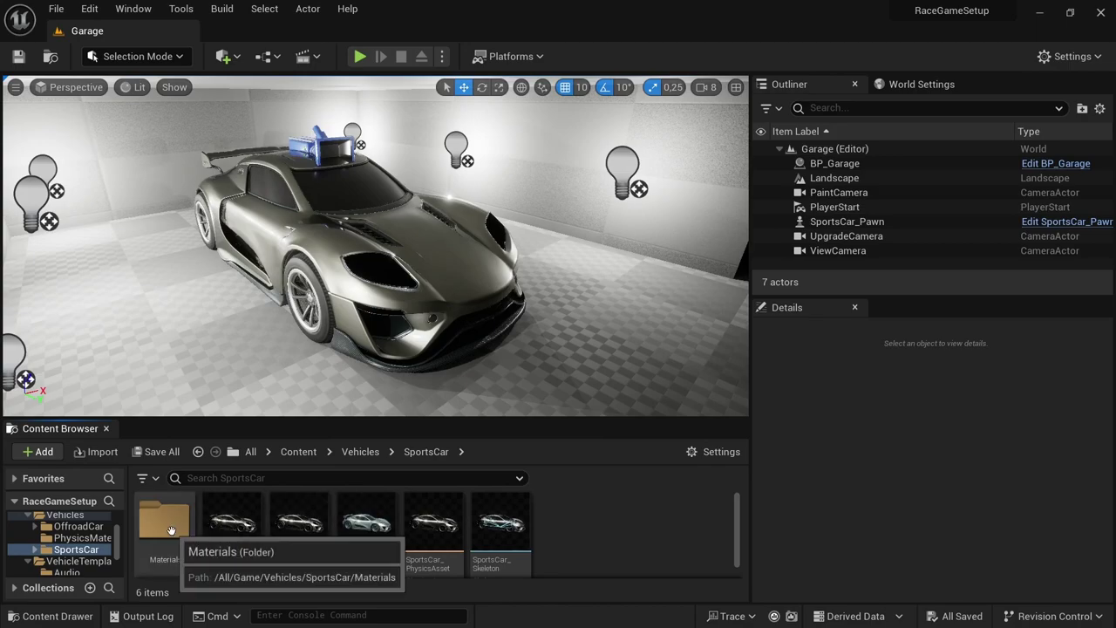
{"action": "double_click", "coordinate": [167, 527]}
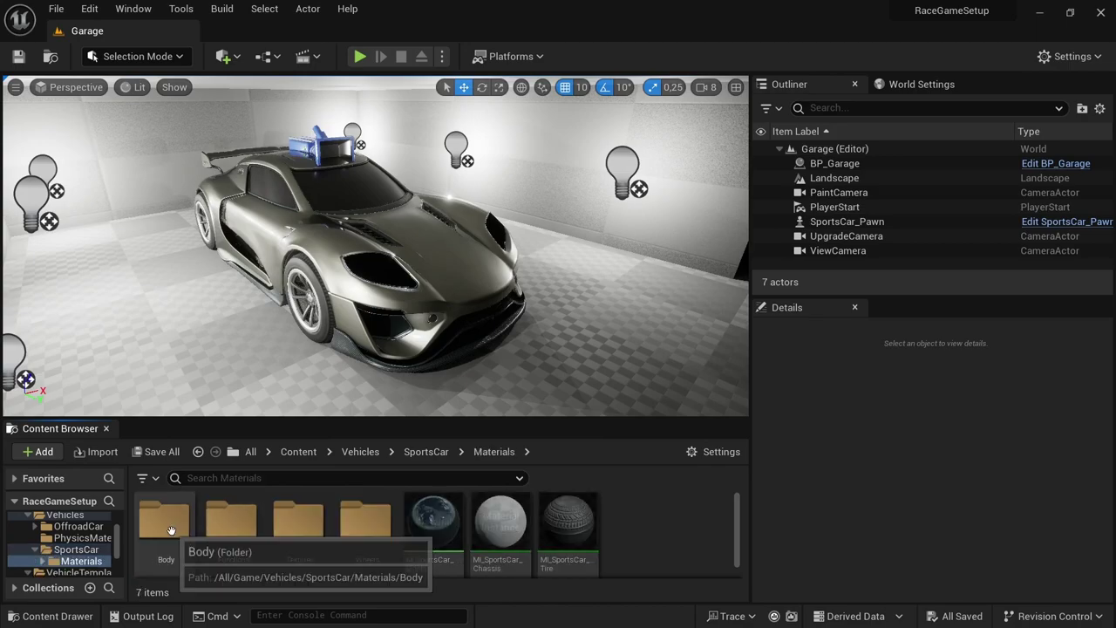
Open M_SportsCar_Lights and select its Thin Translucent, Shading Model, Metallic, Specular, Roughness and Opacity nodes
{"action": "double_click", "coordinate": [433, 523]}
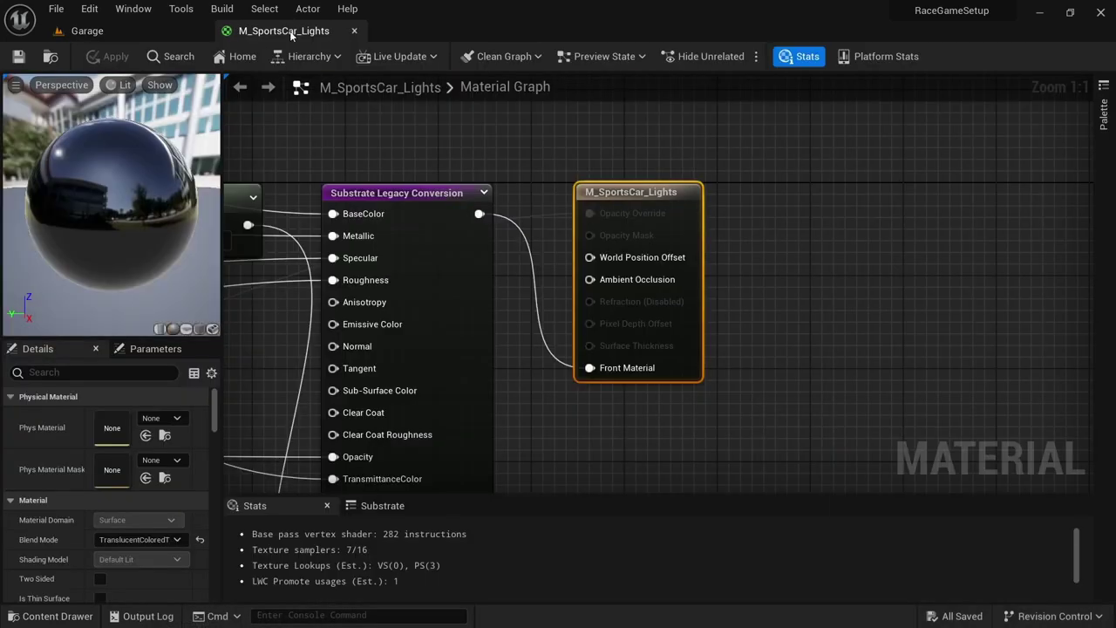
{"action": "scroll", "coordinate": [731, 284], "scroll_direction": "down", "scroll_amount": 2}
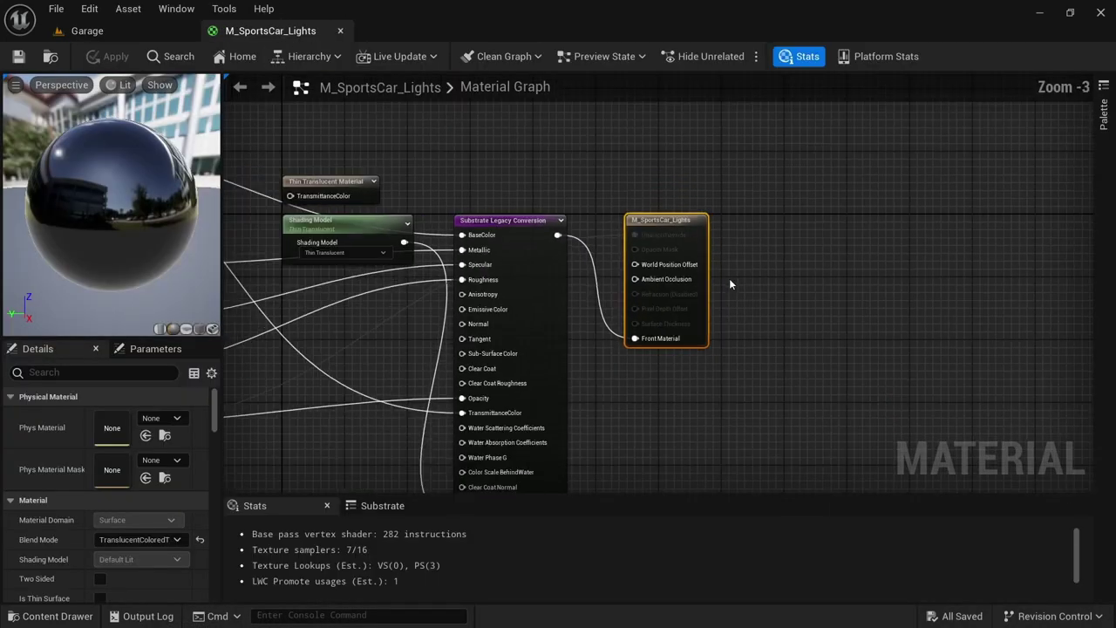
{"action": "scroll", "coordinate": [730, 278], "scroll_direction": "down", "scroll_amount": 1}
{"action": "scroll", "coordinate": [462, 324], "scroll_direction": "down", "scroll_amount": 3}
{"action": "scroll", "coordinate": [384, 305], "scroll_direction": "up", "scroll_amount": 3}
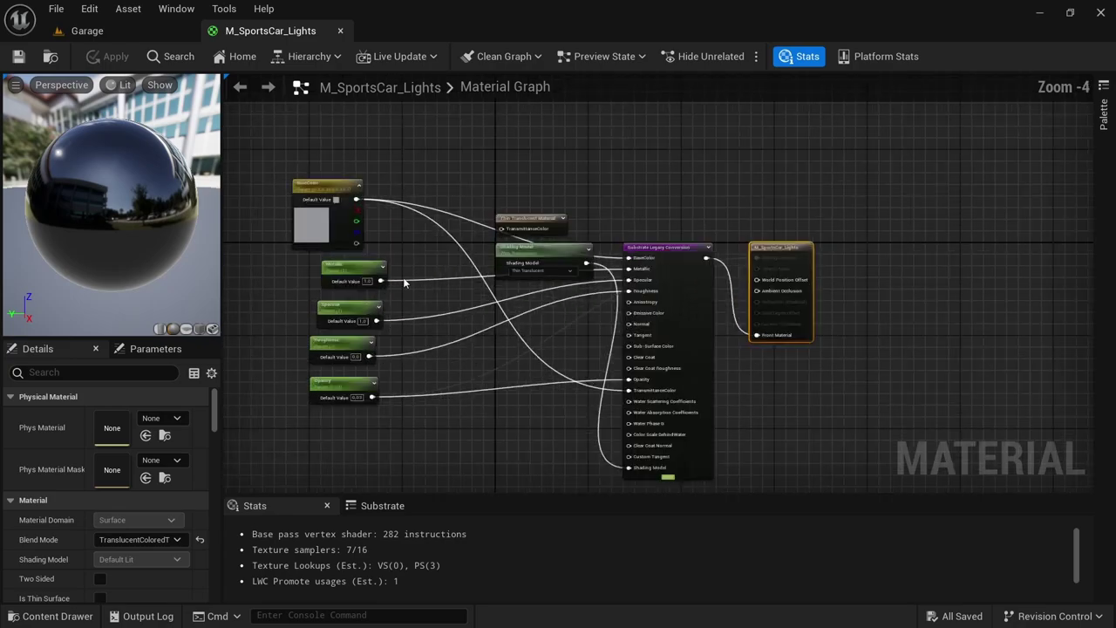
{"action": "scroll", "coordinate": [852, 314], "scroll_direction": "up", "scroll_amount": 1}
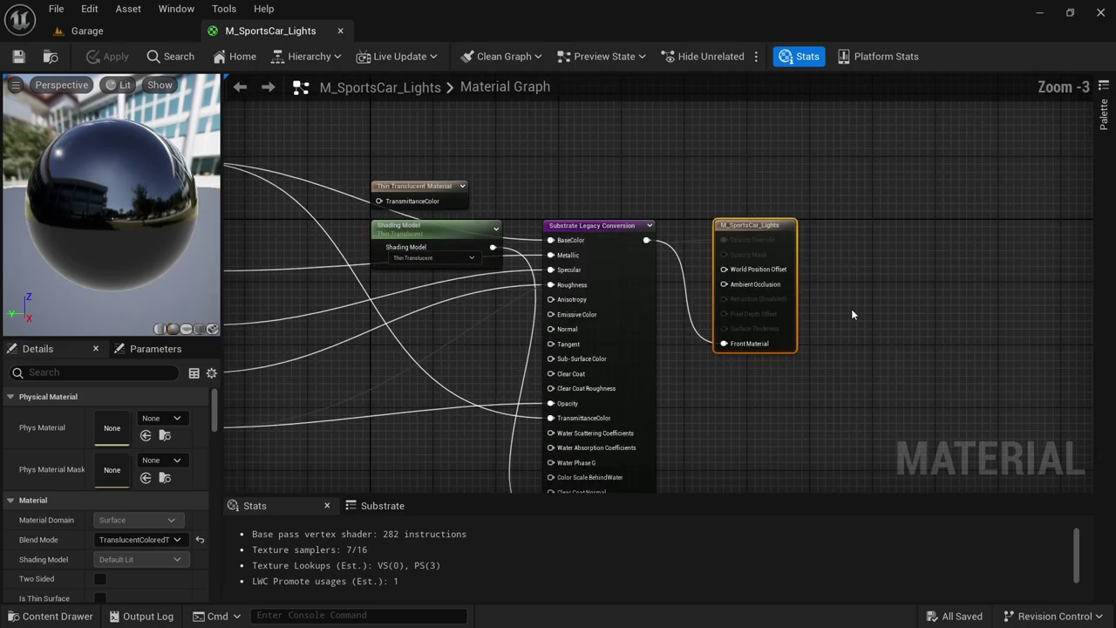
{"action": "scroll", "coordinate": [852, 312], "scroll_direction": "up", "scroll_amount": 1}
{"action": "scroll", "coordinate": [943, 274], "scroll_direction": "down", "scroll_amount": 3}
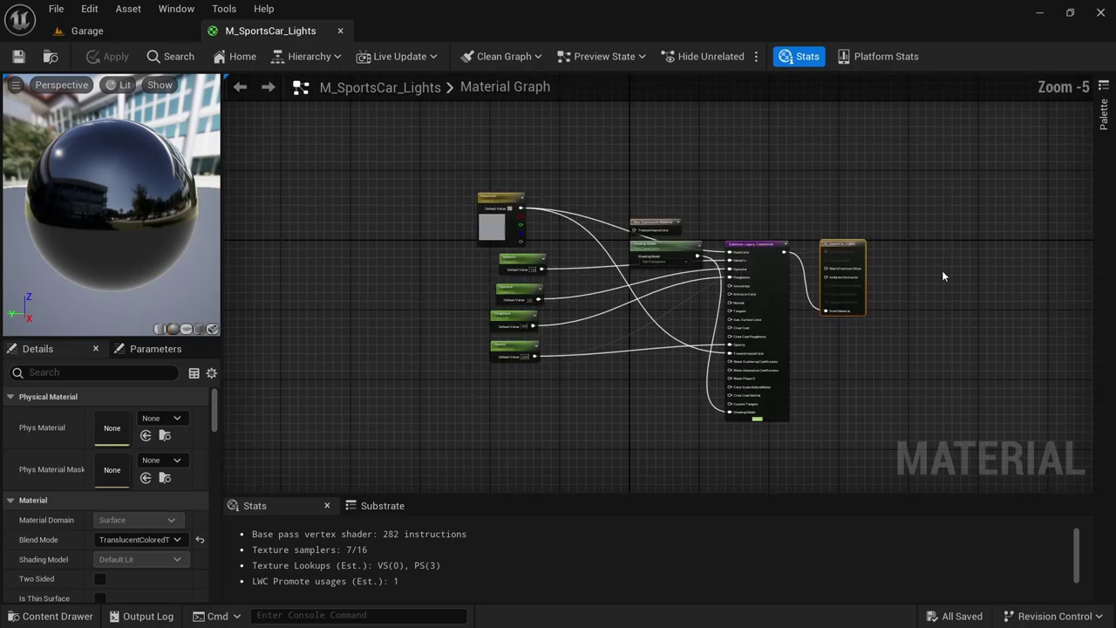
{"action": "scroll", "coordinate": [527, 196], "scroll_direction": "up", "scroll_amount": 2}
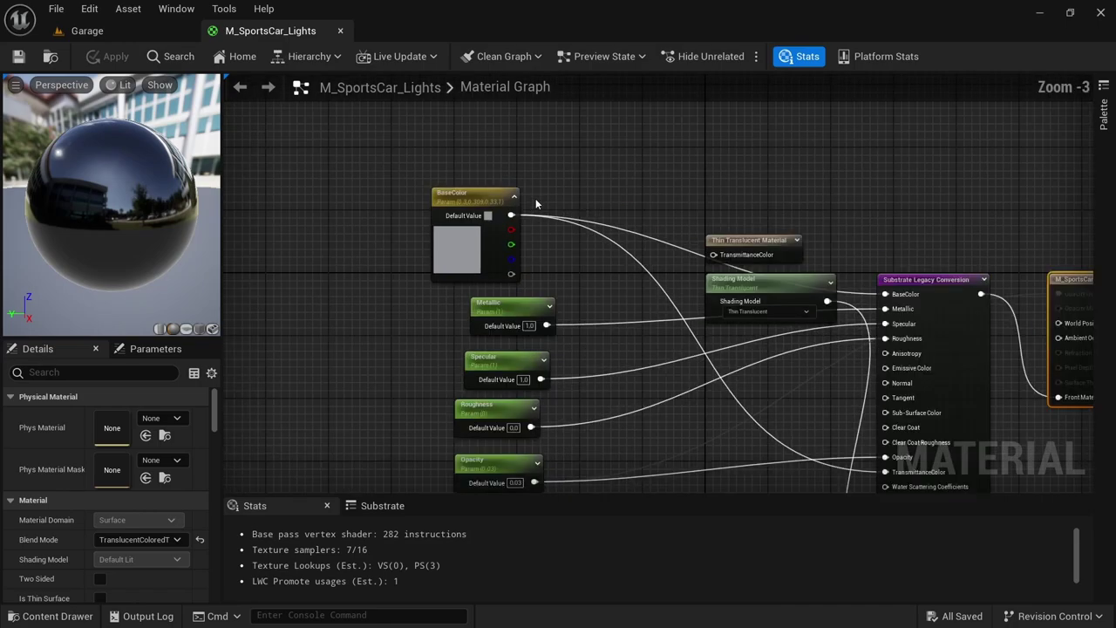
{"action": "scroll", "coordinate": [394, 161], "scroll_direction": "down", "scroll_amount": 1}
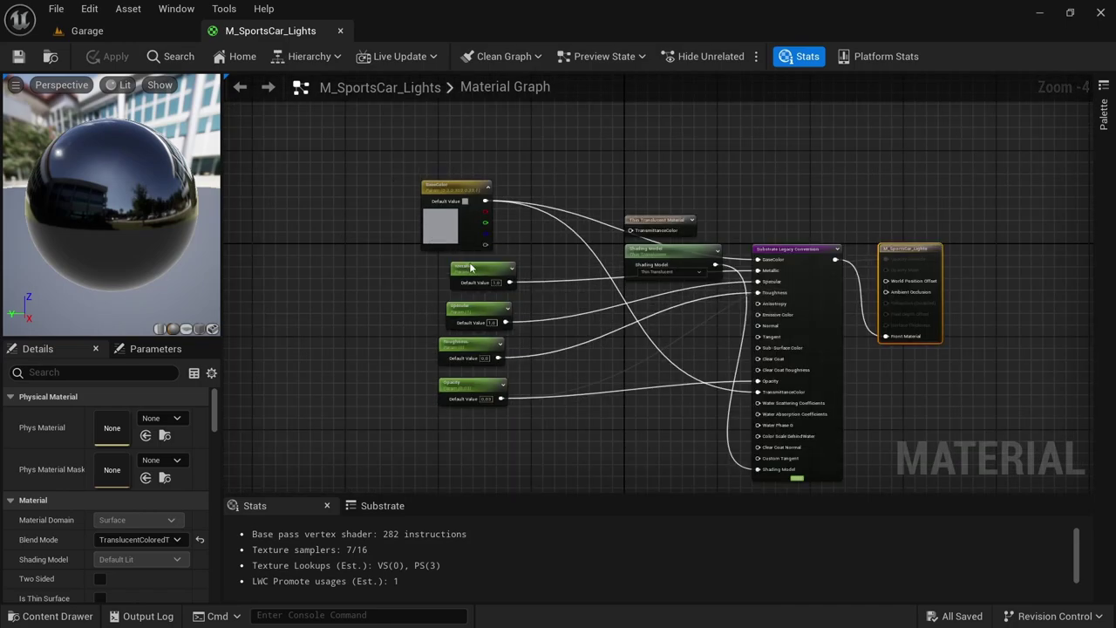
{"action": "left_click_drag", "start_coordinate": [598, 173], "coordinate": [699, 297]}
{"action": "left_click_drag", "start_coordinate": [576, 460], "coordinate": [400, 269]}
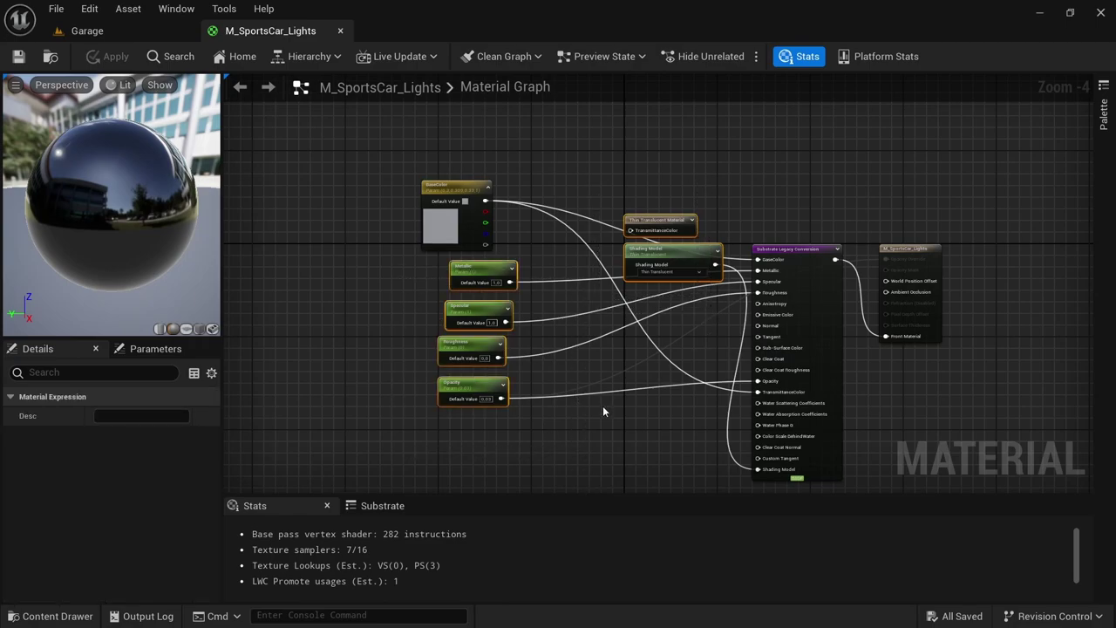
Delete the Substrate Legacy Conversion node with the old shading and parameter nodes
{"action": "mouse_move", "coordinate": [773, 284]}
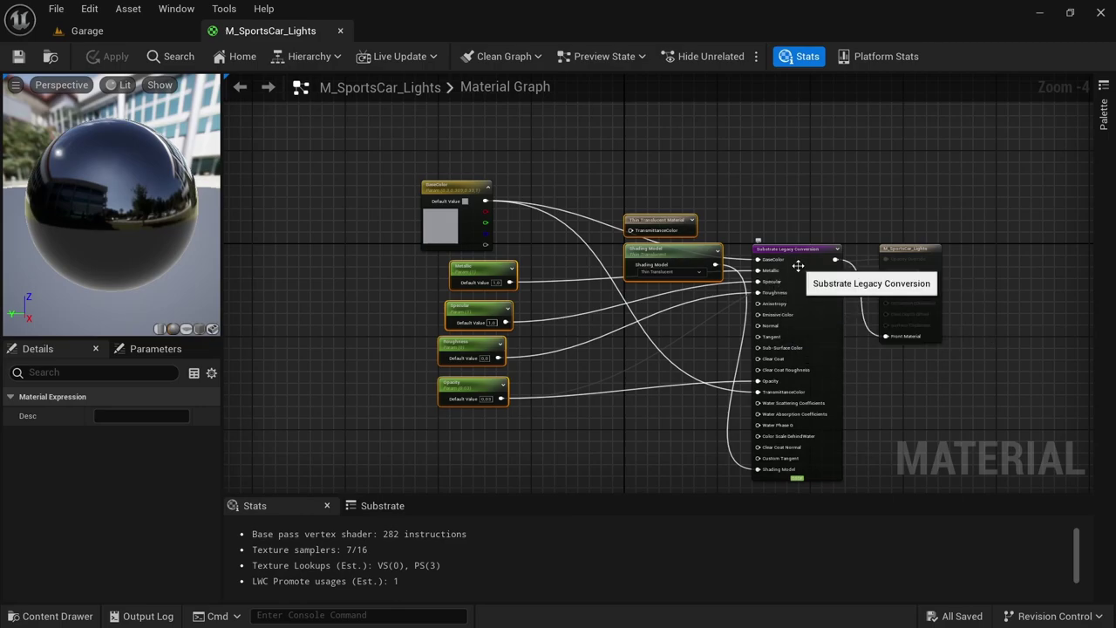
{"action": "left_click", "coordinate": [810, 304]}
{"action": "key", "text": "Delete"}
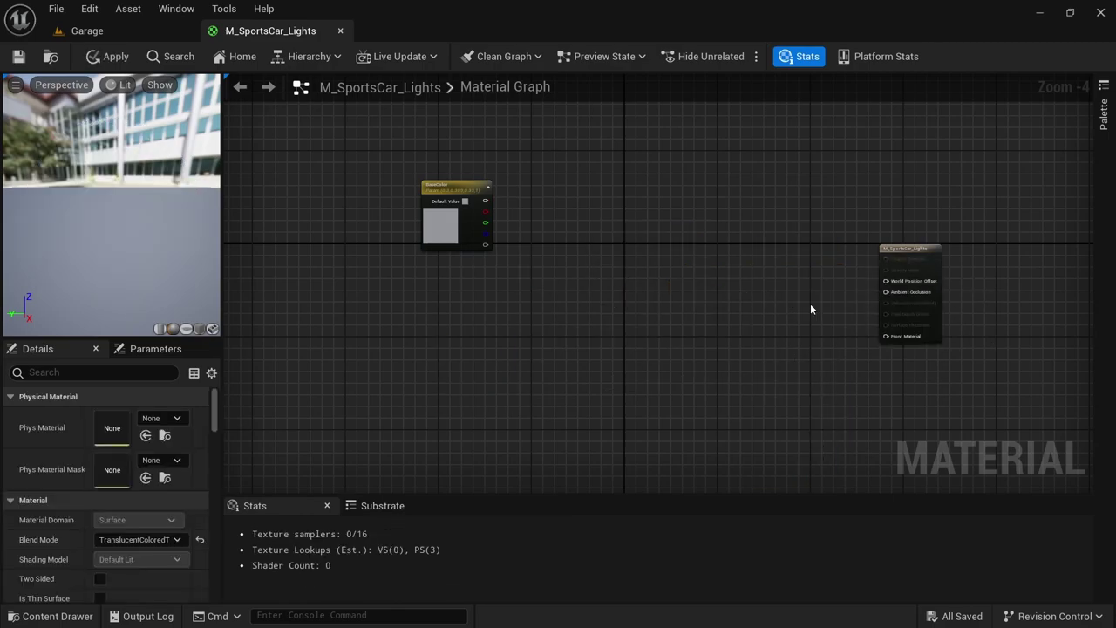
Add a Substrate Slab BSDF - Simple into Front Material, with BaseColor driving Diffuse Albedo
{"action": "right_click", "coordinate": [683, 297]}
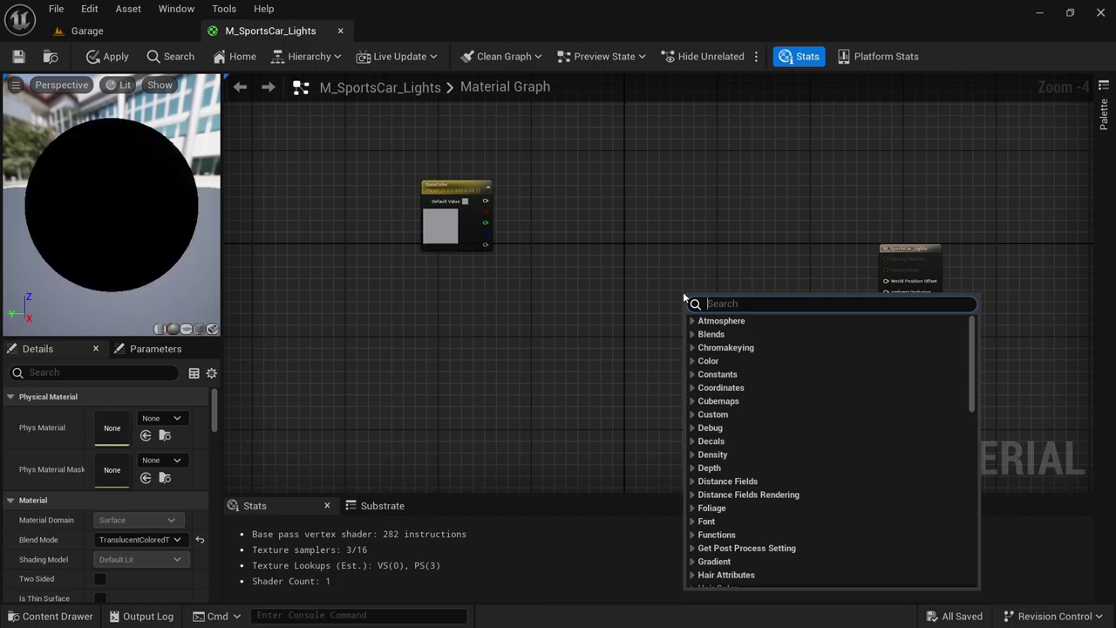
{"action": "type", "text": "substrate"}
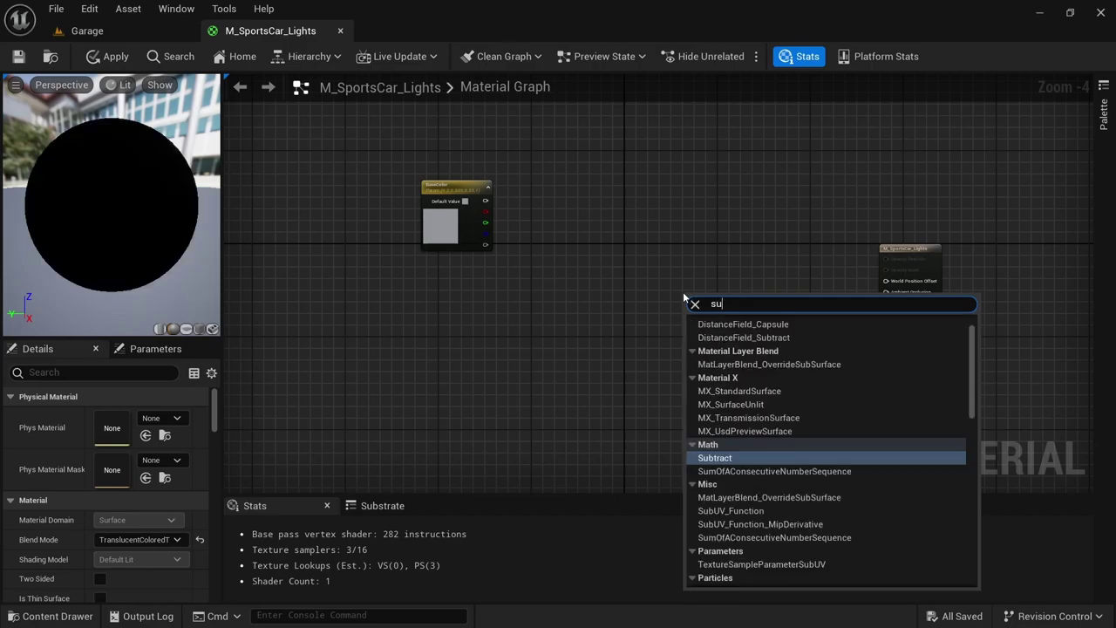
{"action": "key", "text": "Return"}
{"action": "scroll", "coordinate": [706, 224], "scroll_direction": "up", "scroll_amount": 3}
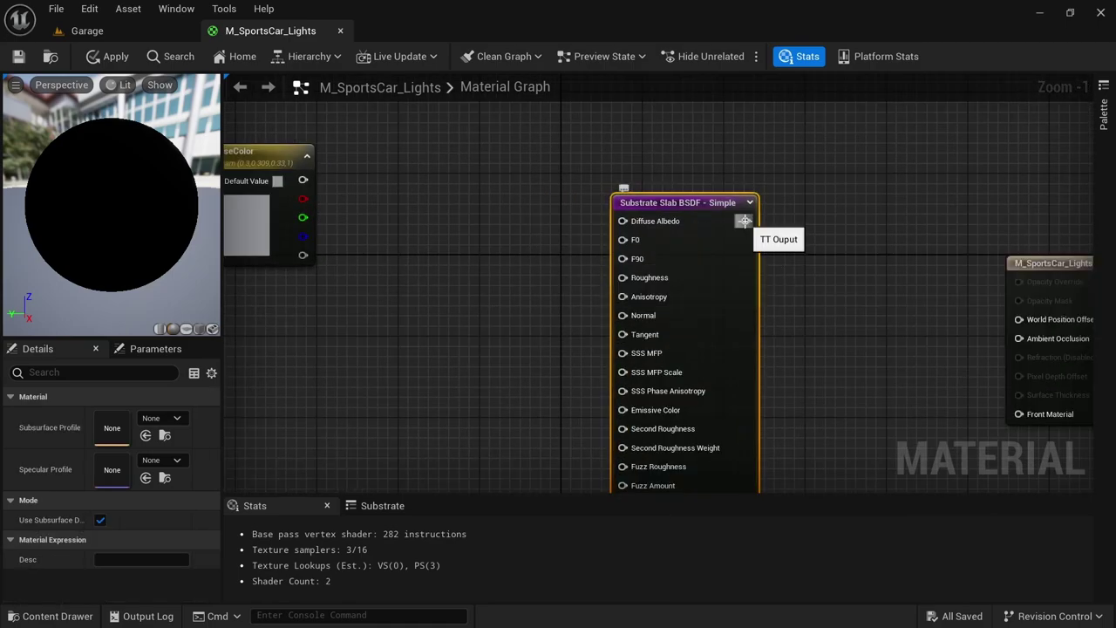
{"action": "left_click_drag", "start_coordinate": [747, 222], "coordinate": [1032, 417]}
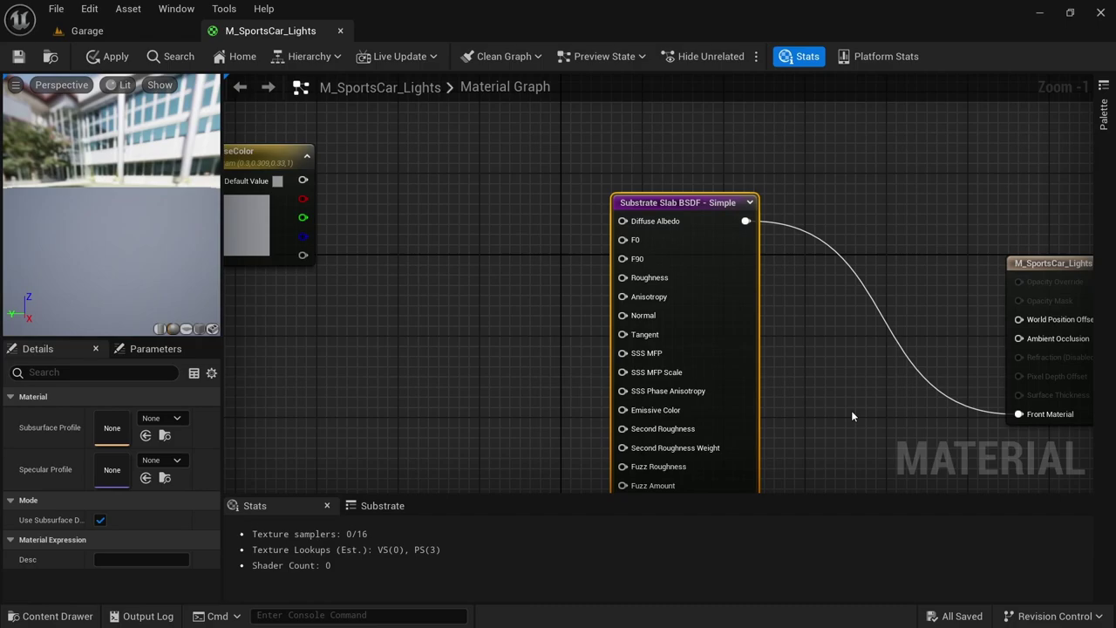
{"action": "scroll", "coordinate": [575, 222], "scroll_direction": "down", "scroll_amount": 1}
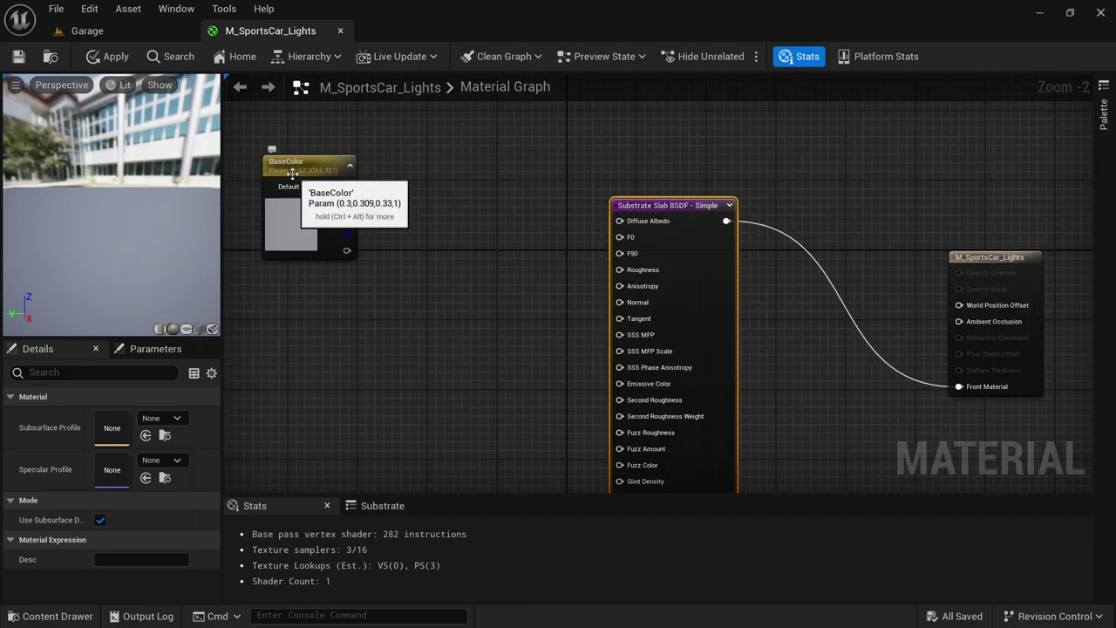
{"action": "left_click_drag", "start_coordinate": [347, 186], "coordinate": [620, 222]}
Set the BaseColor parameter's colour to black
{"action": "right_click_drag", "start_coordinate": [486, 349], "coordinate": [530, 262]}
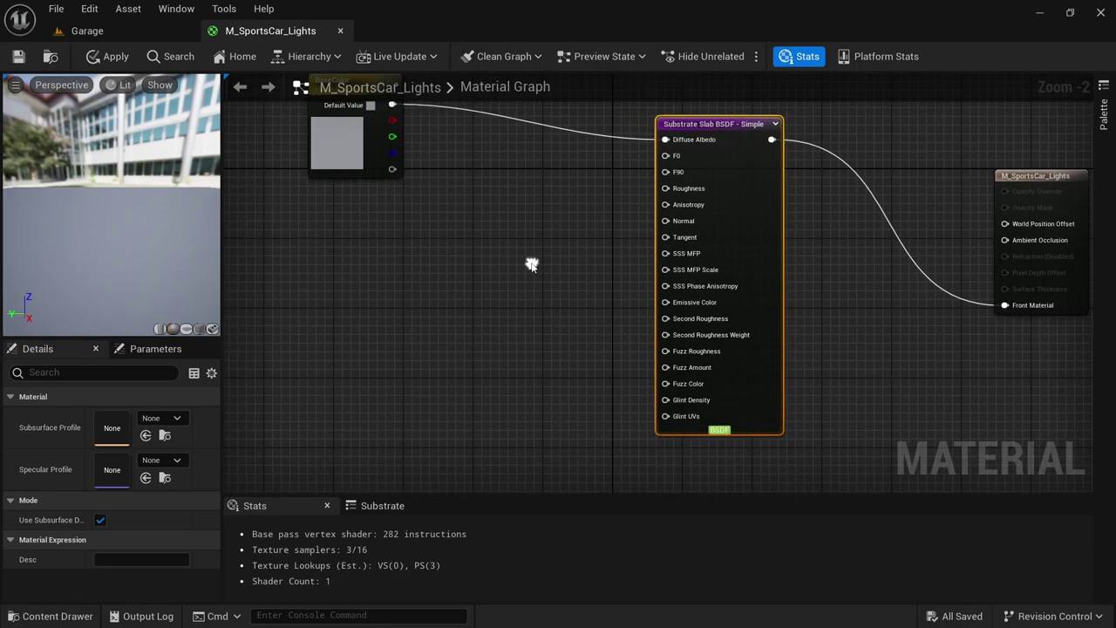
{"action": "double_click", "coordinate": [338, 151]}
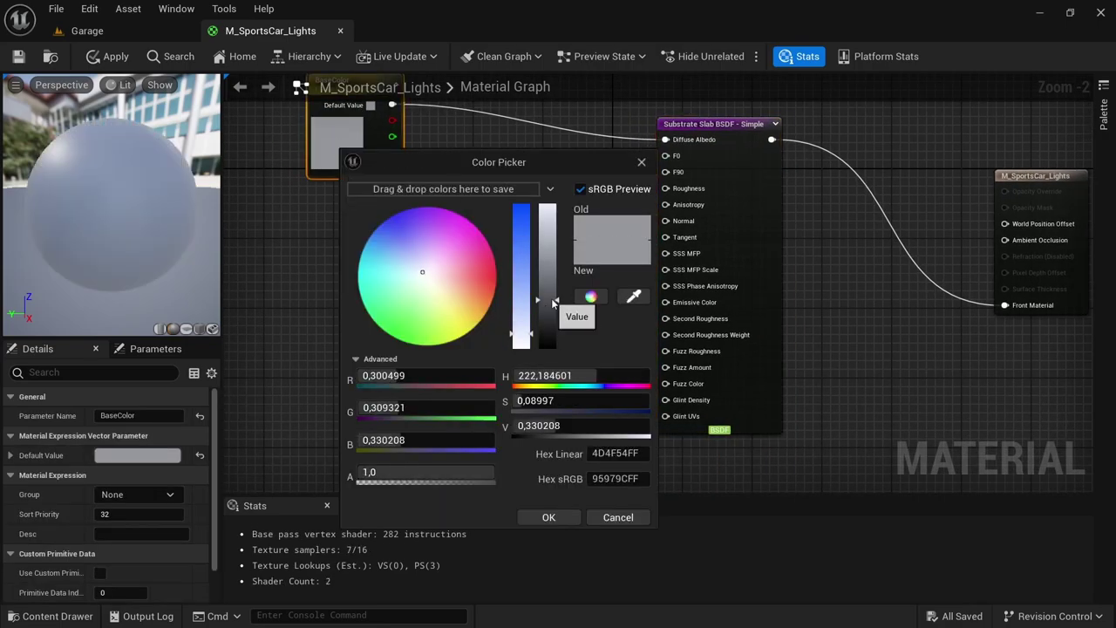
{"action": "left_click_drag", "start_coordinate": [547, 300], "coordinate": [547, 347]}
{"action": "left_click", "coordinate": [549, 517]}
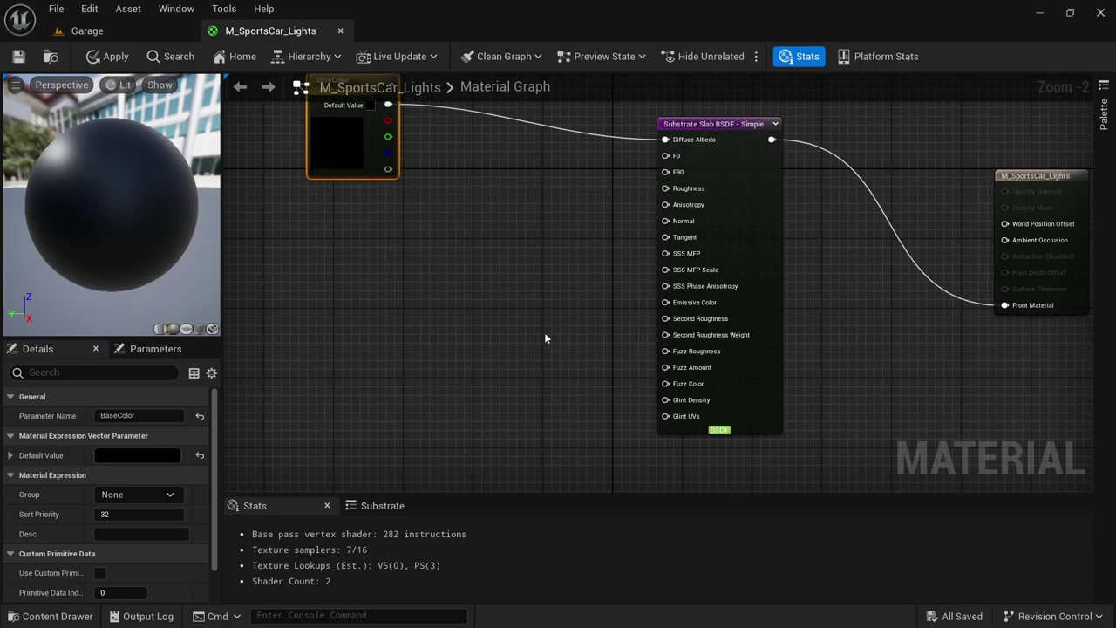
Wire a Constant node with value 0.1 into the slab's Roughness
{"action": "left_click_drag", "start_coordinate": [665, 188], "coordinate": [583, 203]}
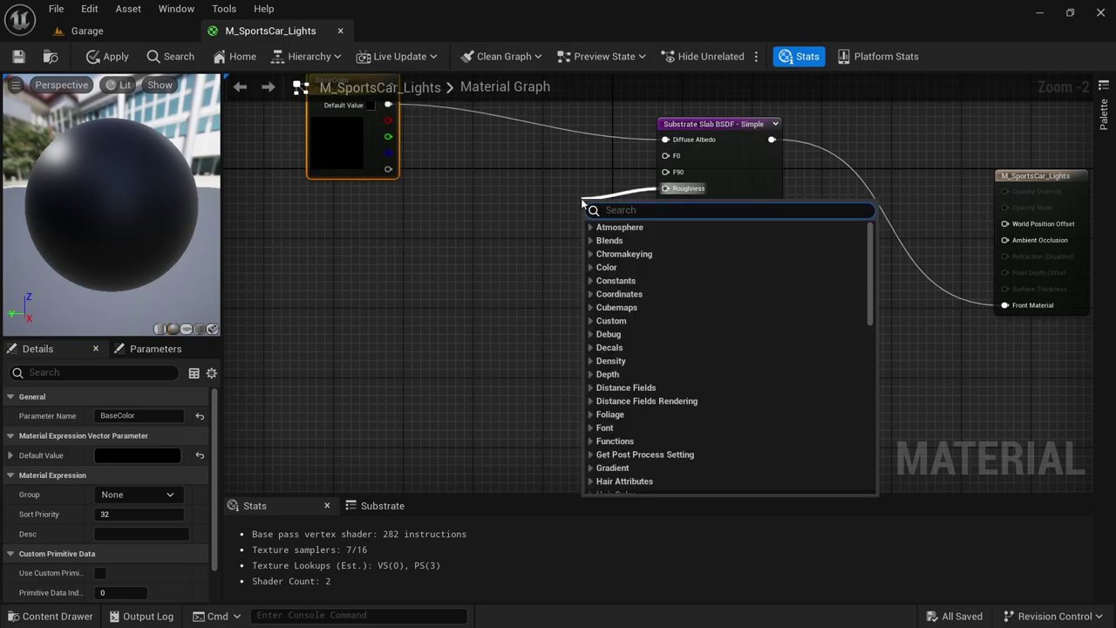
{"action": "type", "text": "consta"}
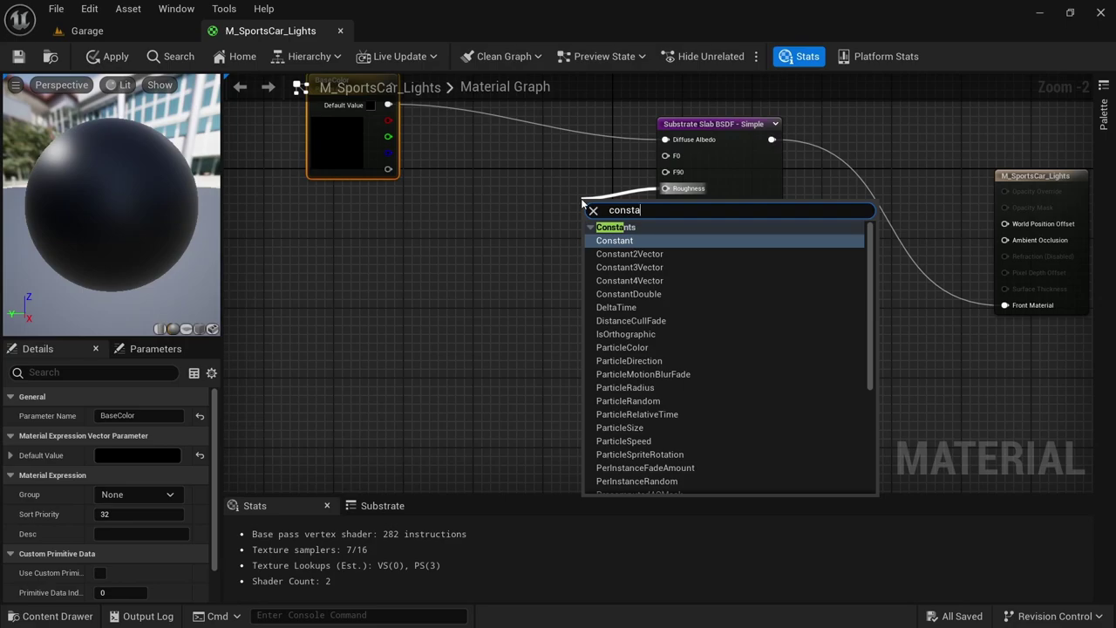
{"action": "left_click", "coordinate": [615, 240]}
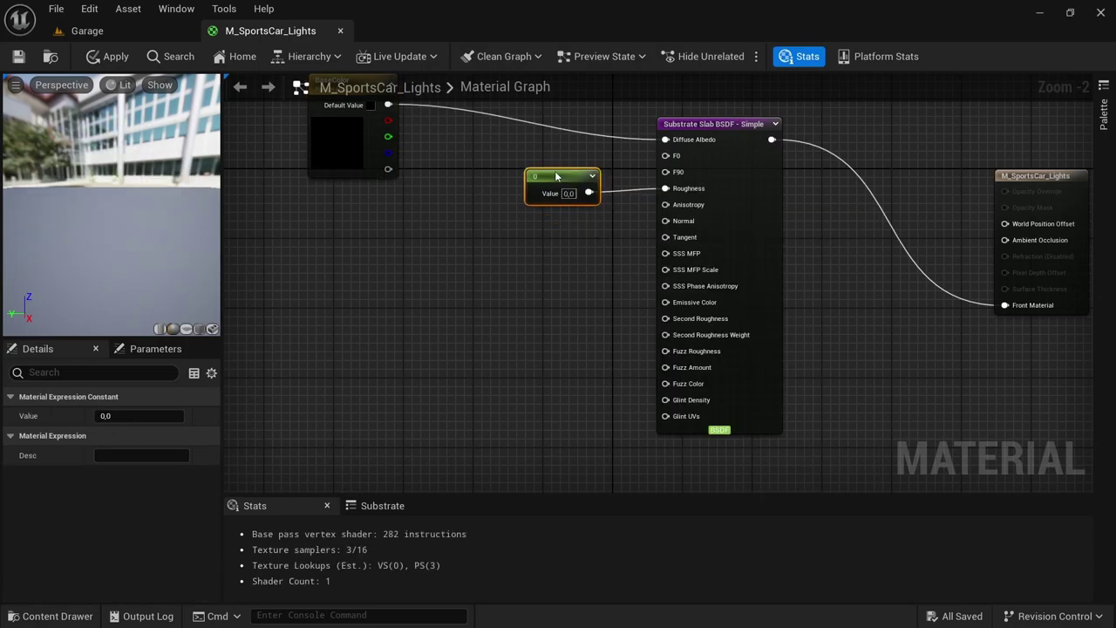
{"action": "left_click", "coordinate": [569, 192]}
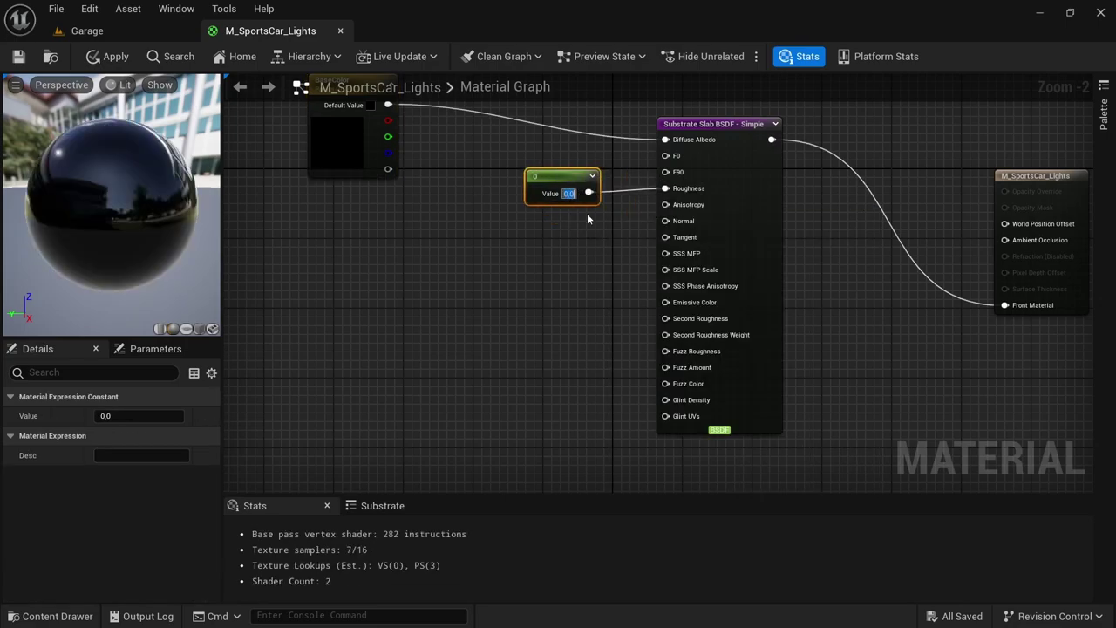
{"action": "type", "text": "0,1"}
{"action": "key", "text": "Return"}
{"action": "left_click", "coordinate": [581, 234]}
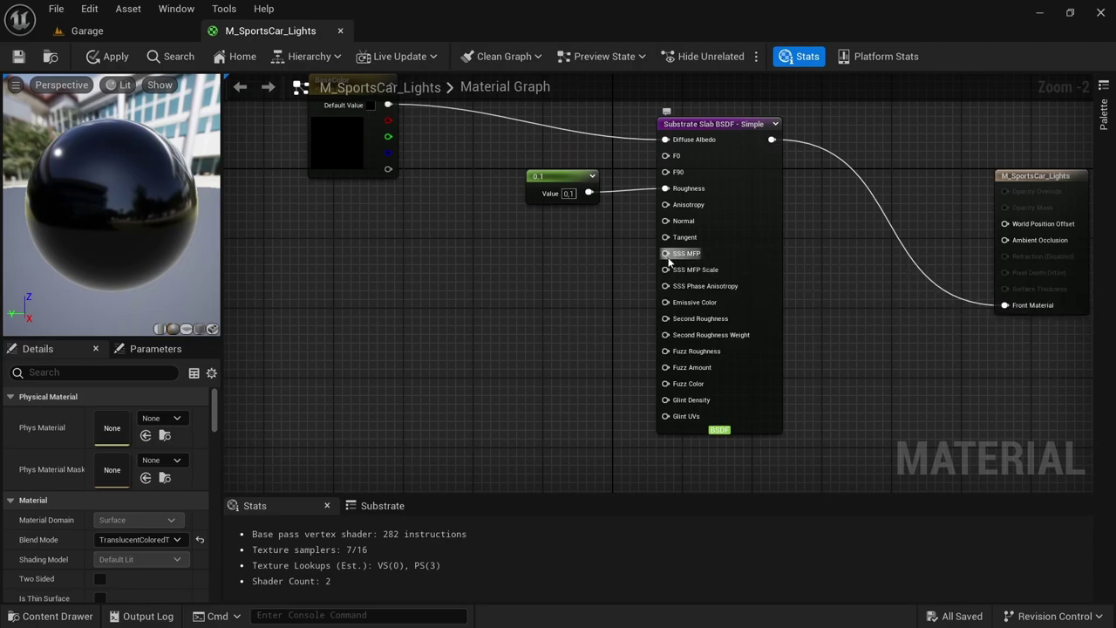
Feed the slab's SSS MFP from a Substrate Transmittance-To-MeanFreePath node
{"action": "left_click_drag", "start_coordinate": [666, 253], "coordinate": [506, 261]}
{"action": "type", "text": "mean"}
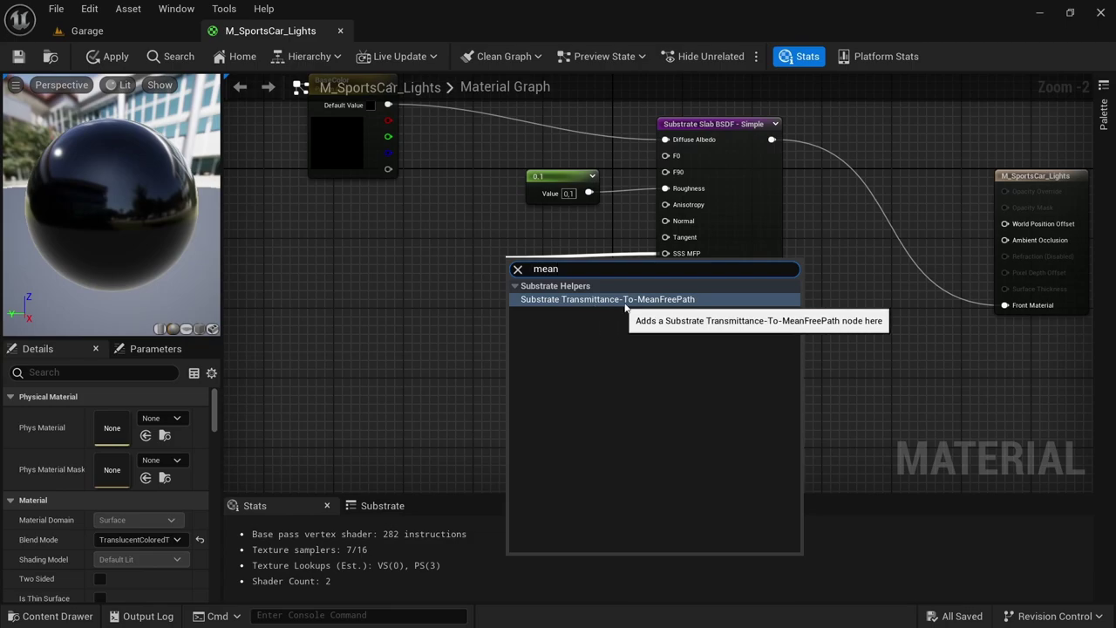
{"action": "left_click", "coordinate": [669, 299]}
{"action": "left_click_drag", "start_coordinate": [573, 270], "coordinate": [491, 252]}
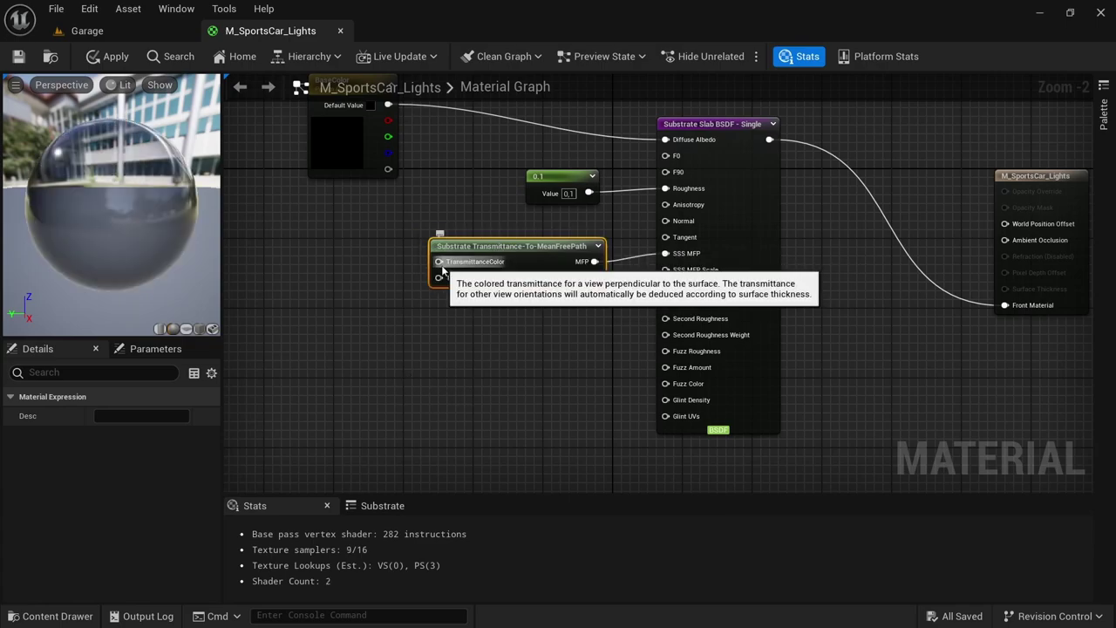
Drive TransmittanceColor with a pure white Constant3Vector
{"action": "left_click_drag", "start_coordinate": [439, 263], "coordinate": [361, 256]}
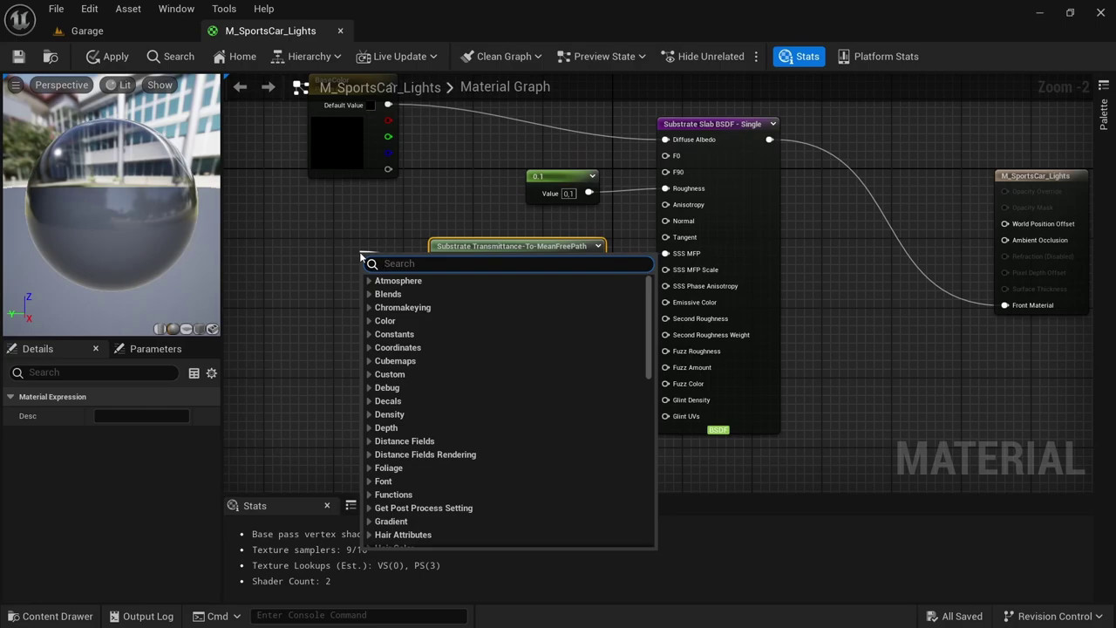
{"action": "type", "text": "constance"}
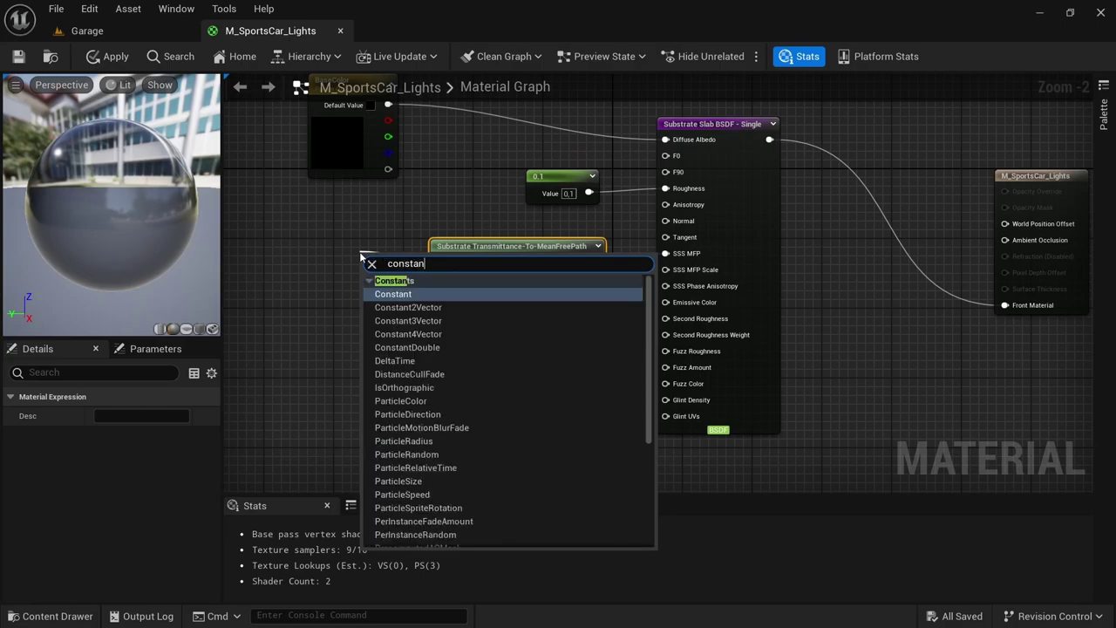
{"action": "key", "text": "BackSpace"}
{"action": "key", "text": "BackSpace"}
{"action": "left_click", "coordinate": [408, 321]}
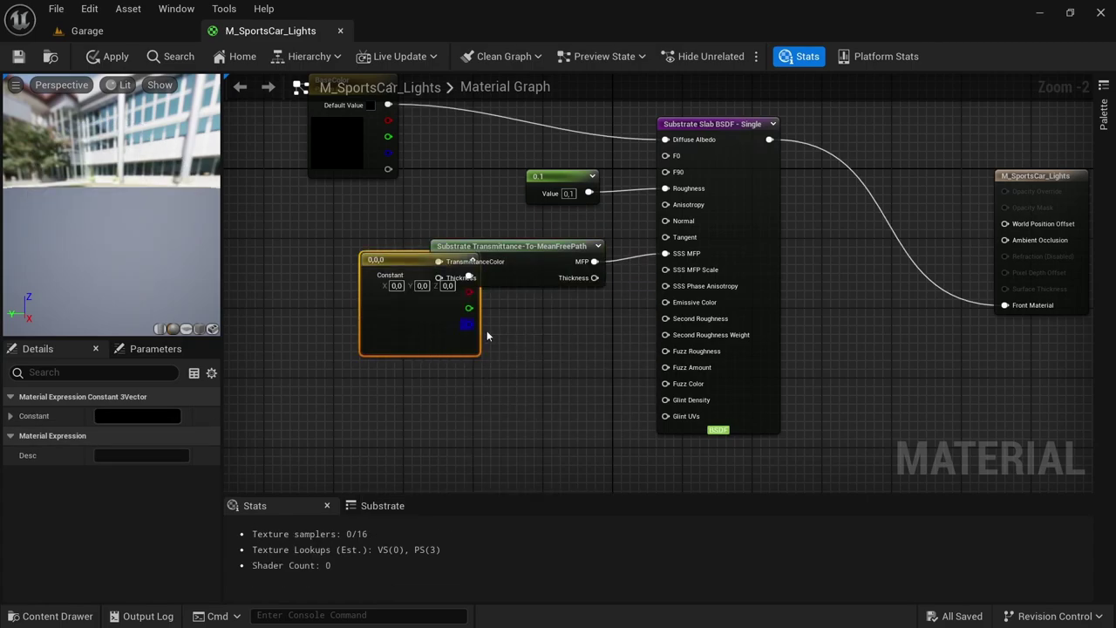
{"action": "left_click_drag", "start_coordinate": [409, 269], "coordinate": [313, 255]}
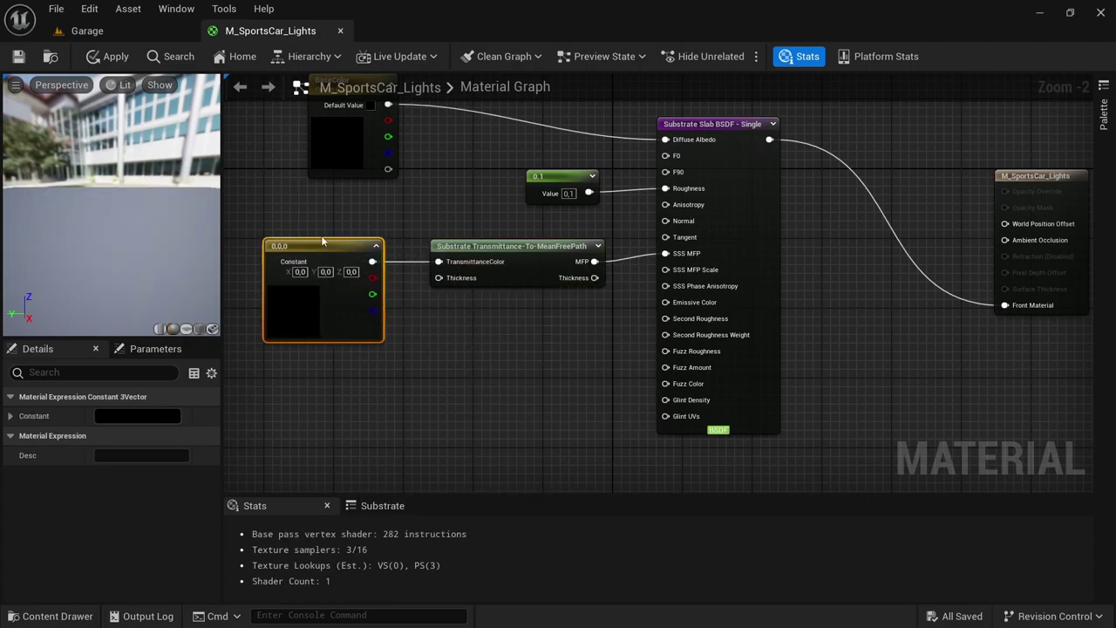
{"action": "double_click", "coordinate": [297, 316]}
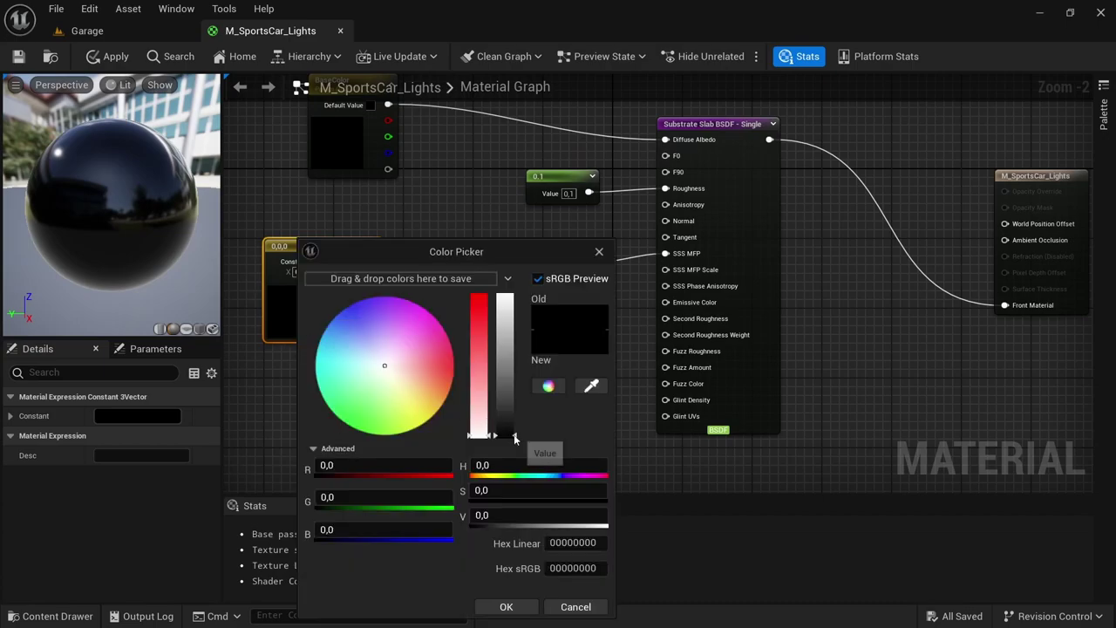
{"action": "left_click_drag", "start_coordinate": [506, 432], "coordinate": [506, 296]}
{"action": "left_click", "coordinate": [506, 606]}
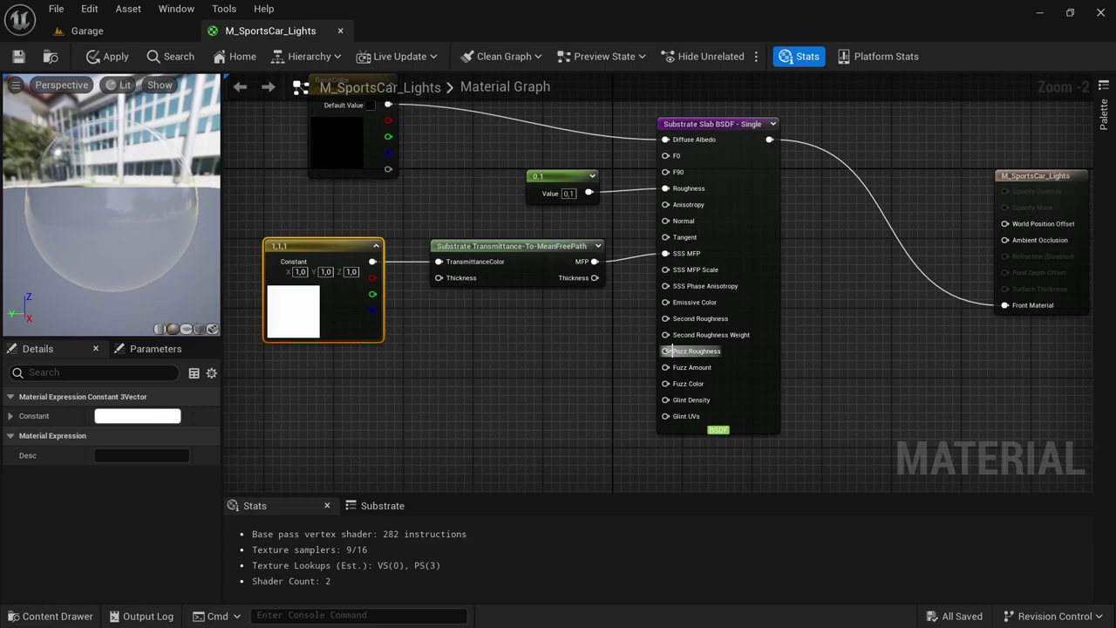
Set the output node's Refraction Method to Index Of Refraction in Details
{"action": "right_click_drag", "start_coordinate": [850, 299], "coordinate": [683, 379]}
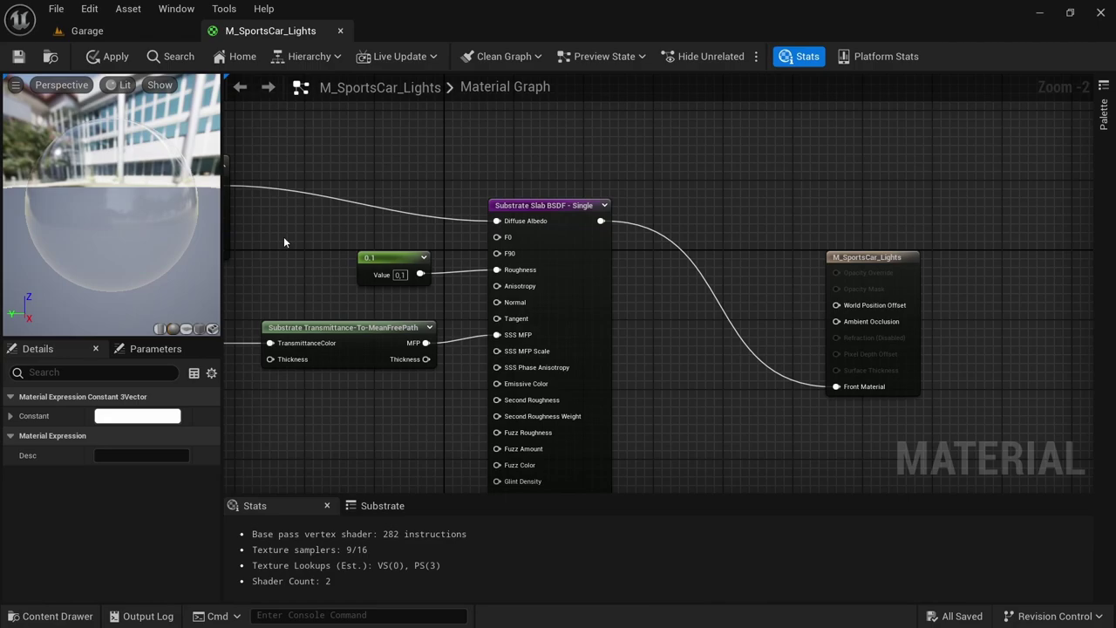
{"action": "right_click_drag", "start_coordinate": [256, 310], "coordinate": [342, 269]}
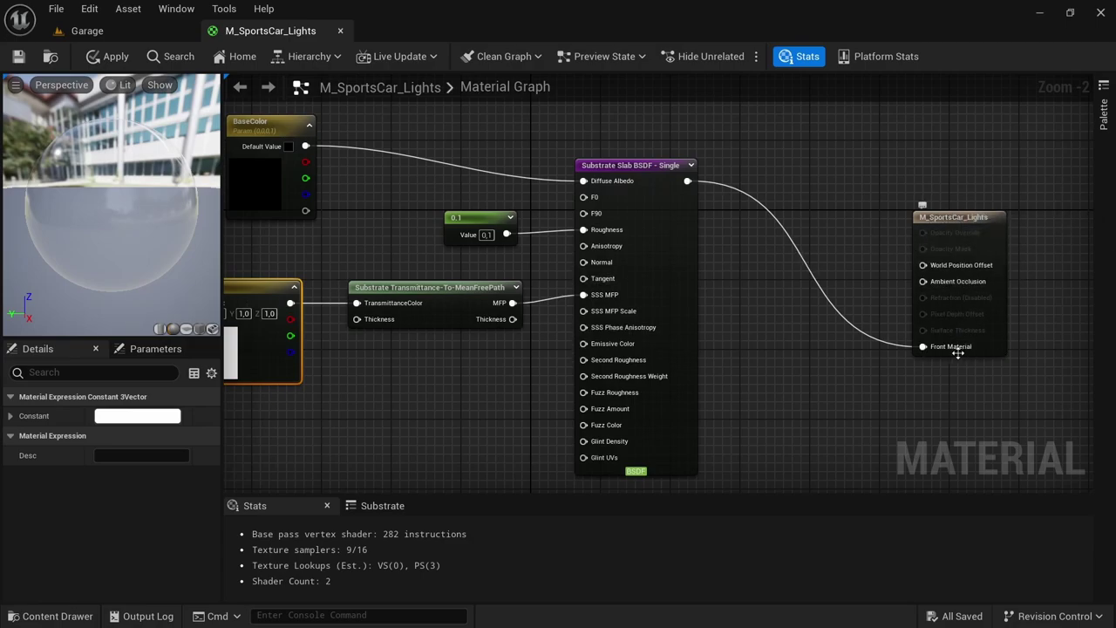
{"action": "left_click", "coordinate": [963, 224]}
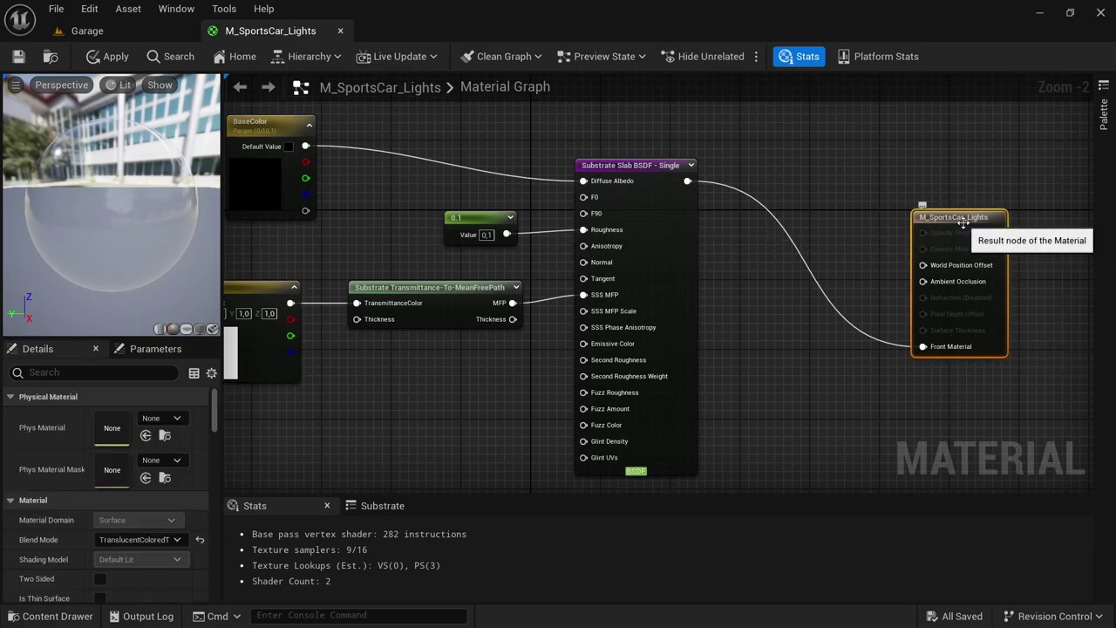
{"action": "left_click", "coordinate": [81, 372]}
{"action": "type", "text": "refr"}
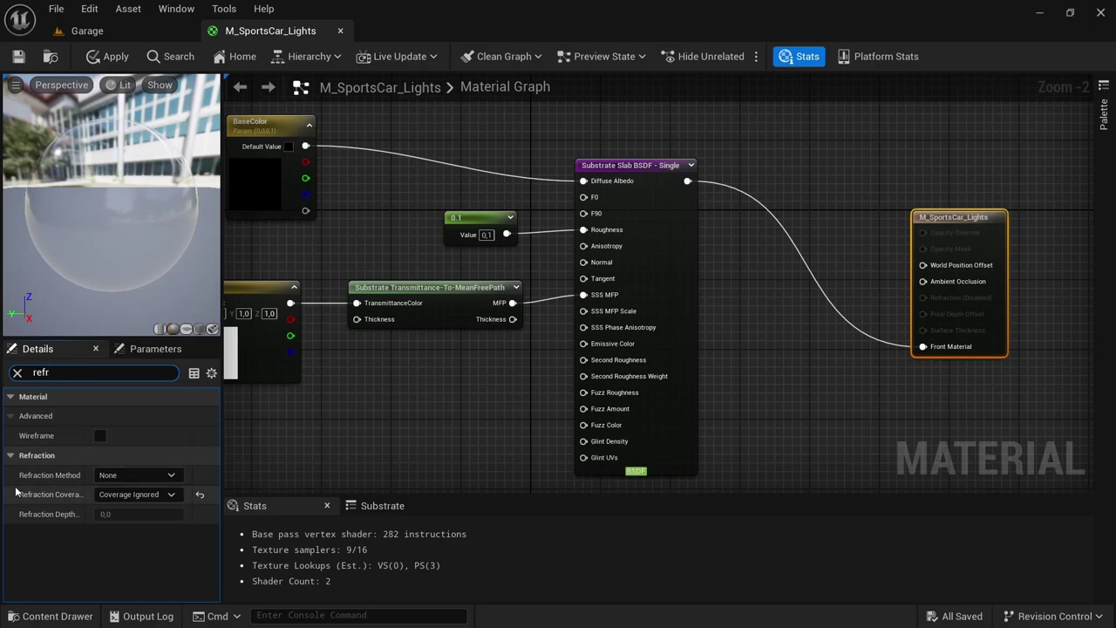
{"action": "left_click", "coordinate": [113, 478]}
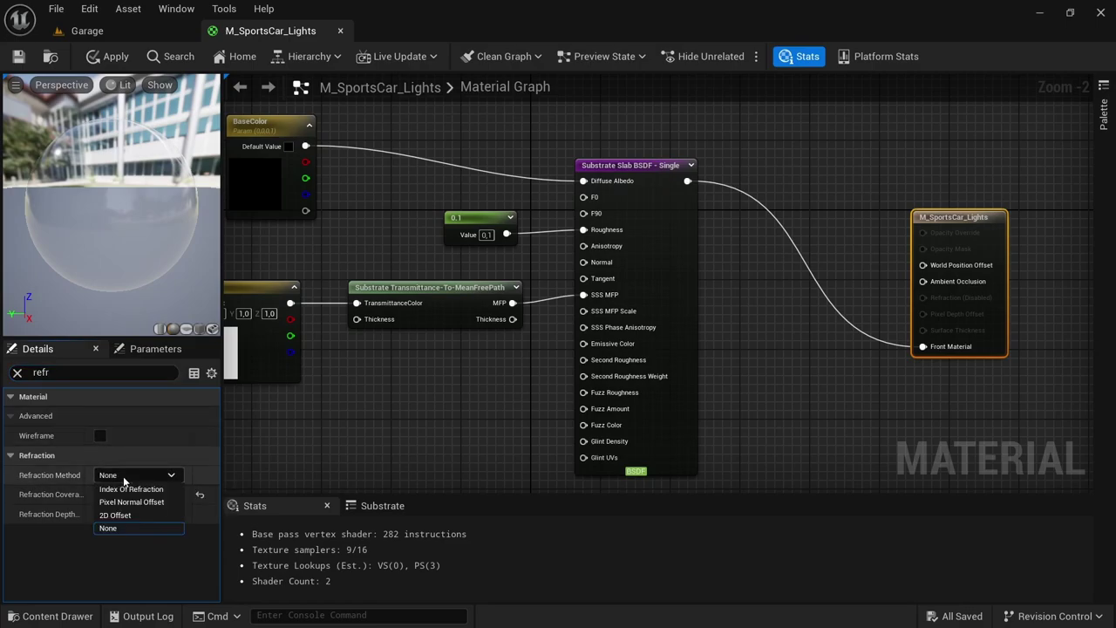
{"action": "left_click", "coordinate": [129, 490]}
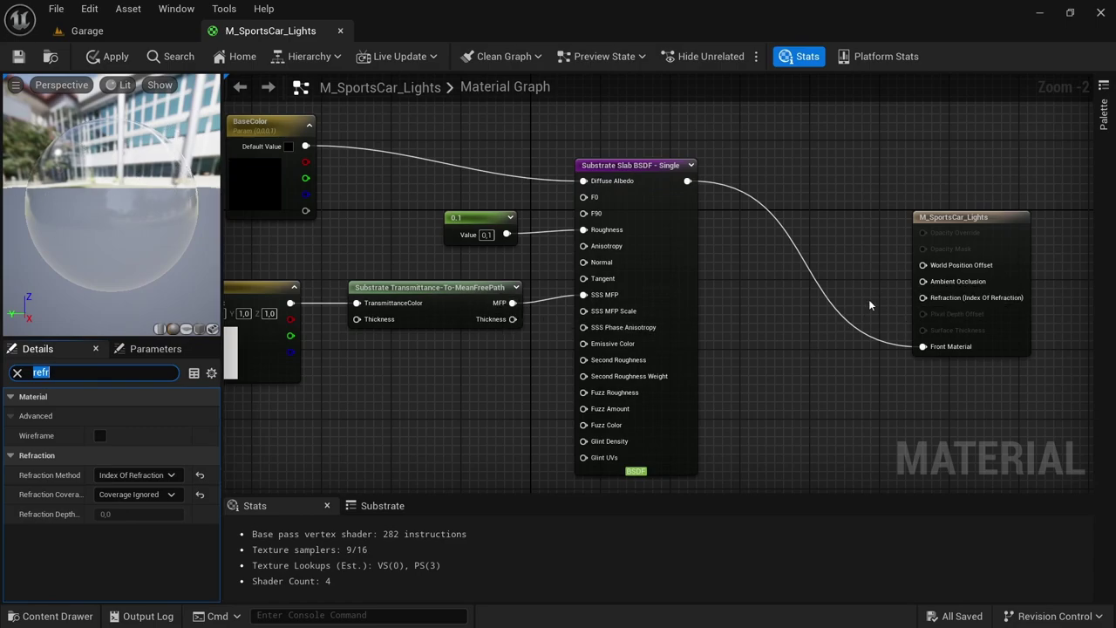
Connect a Constant of 1.5 to the output's Refraction input
{"action": "left_click_drag", "start_coordinate": [923, 298], "coordinate": [764, 154]}
{"action": "type", "text": "cons"}
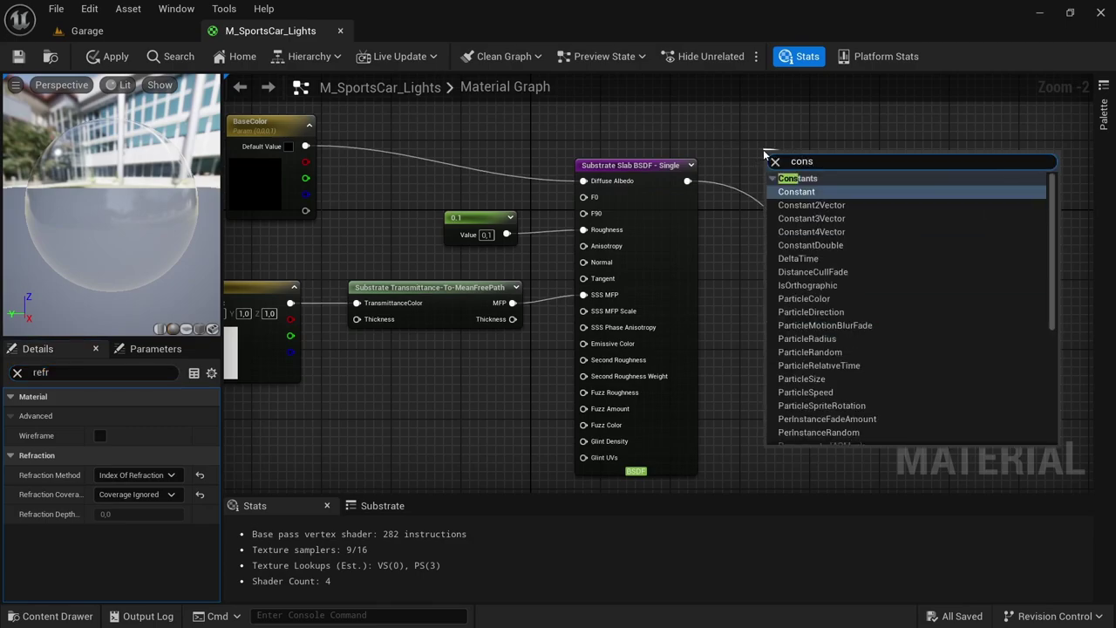
{"action": "left_click", "coordinate": [818, 193]}
{"action": "left_click_drag", "start_coordinate": [805, 159], "coordinate": [696, 126]}
{"action": "right_click_drag", "start_coordinate": [729, 219], "coordinate": [711, 354]}
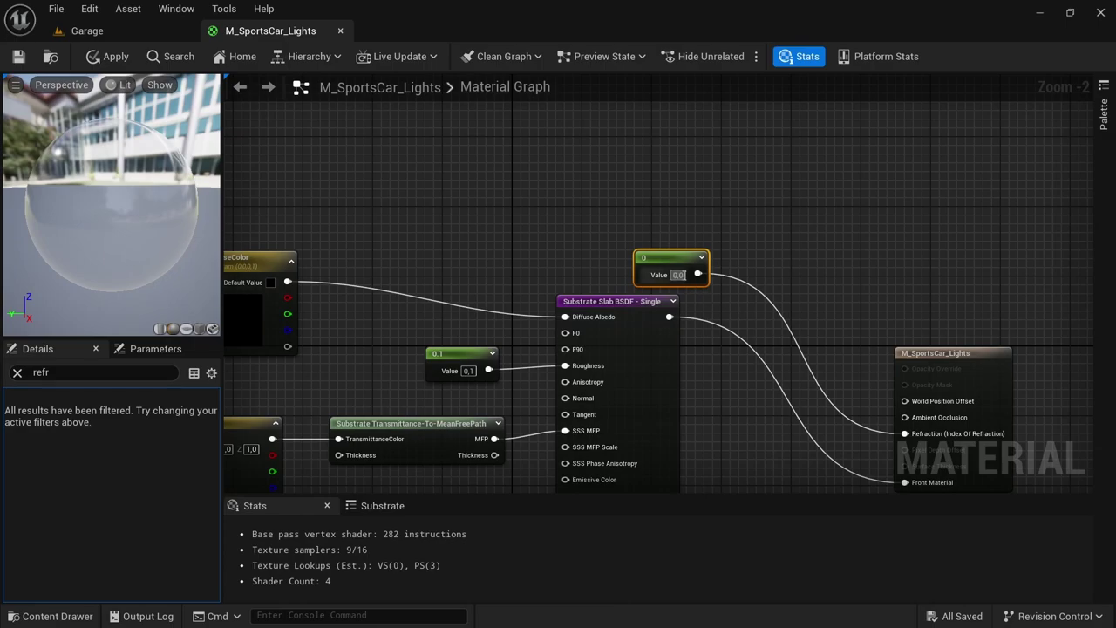
{"action": "left_click", "coordinate": [678, 275]}
{"action": "type", "text": "1,5"}
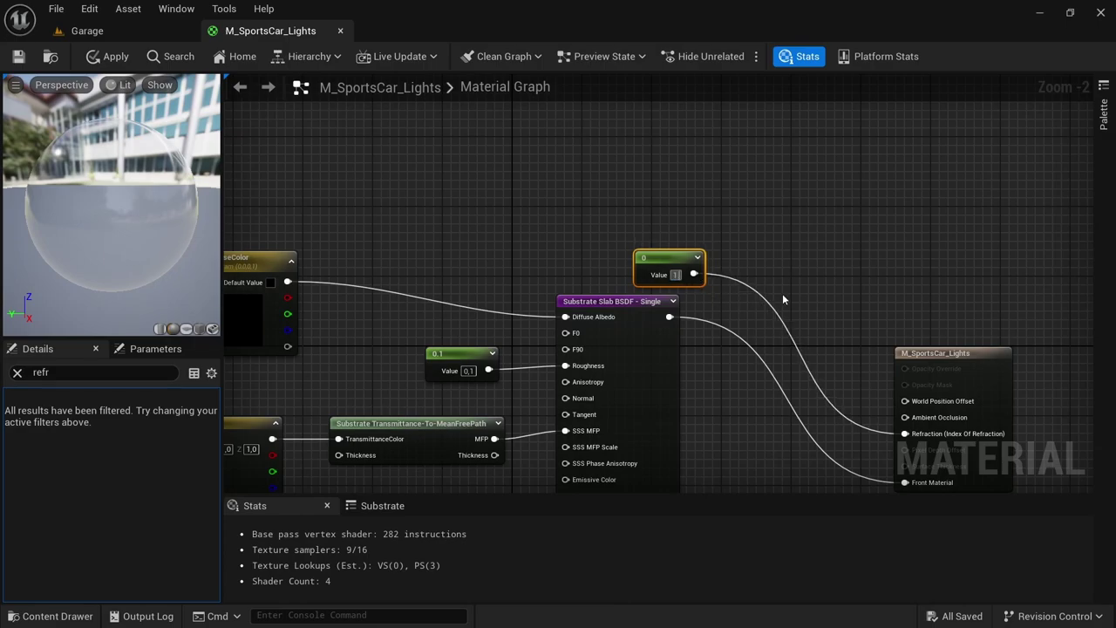
{"action": "left_click", "coordinate": [782, 293]}
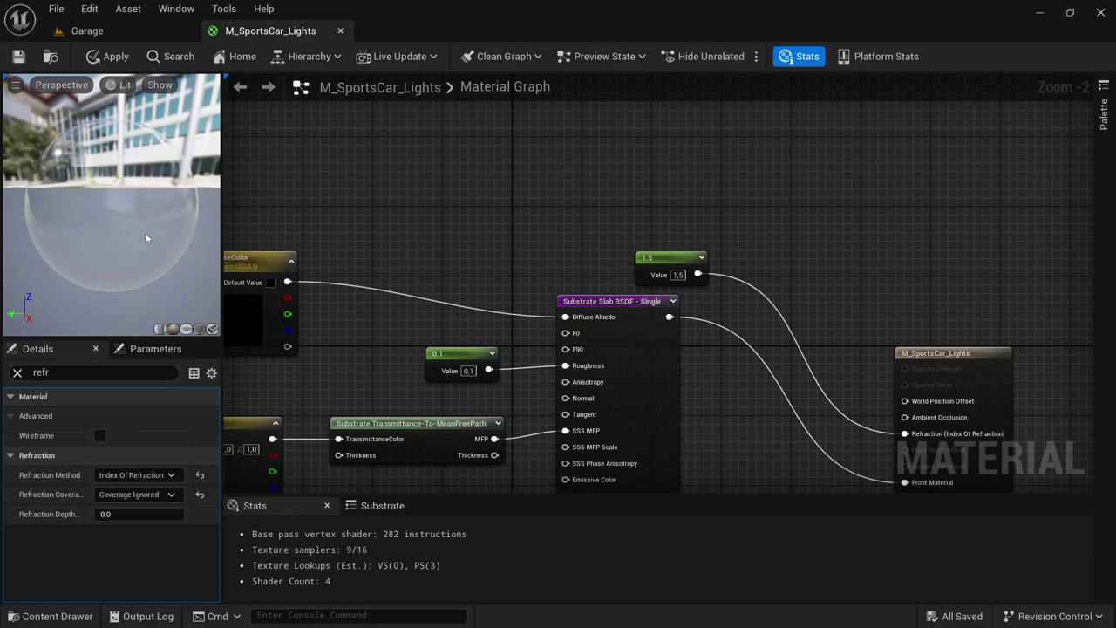
Apply and save M_SportsCar_Lights, check the headlights in Garage, then return to the graph
{"action": "left_click", "coordinate": [95, 56]}
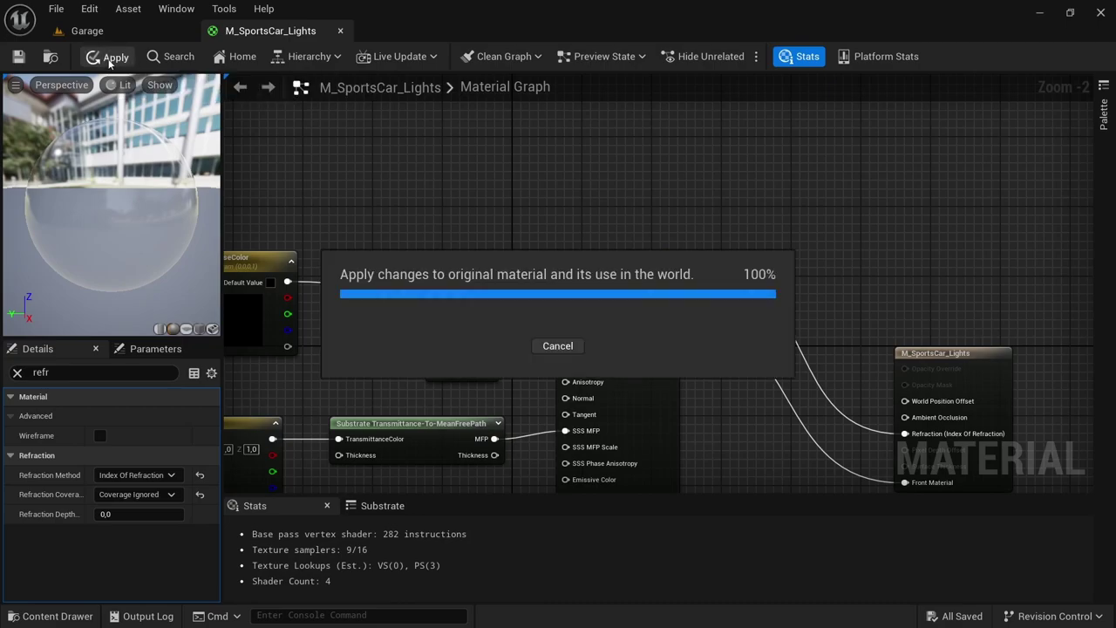
{"action": "left_click", "coordinate": [26, 57]}
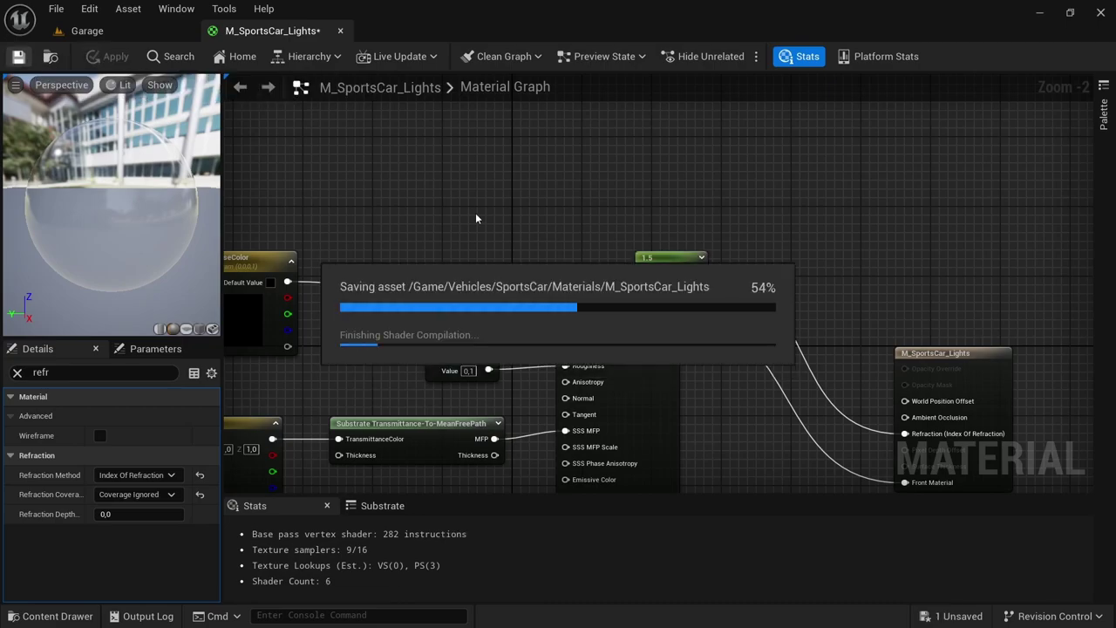
{"action": "left_click", "coordinate": [87, 30]}
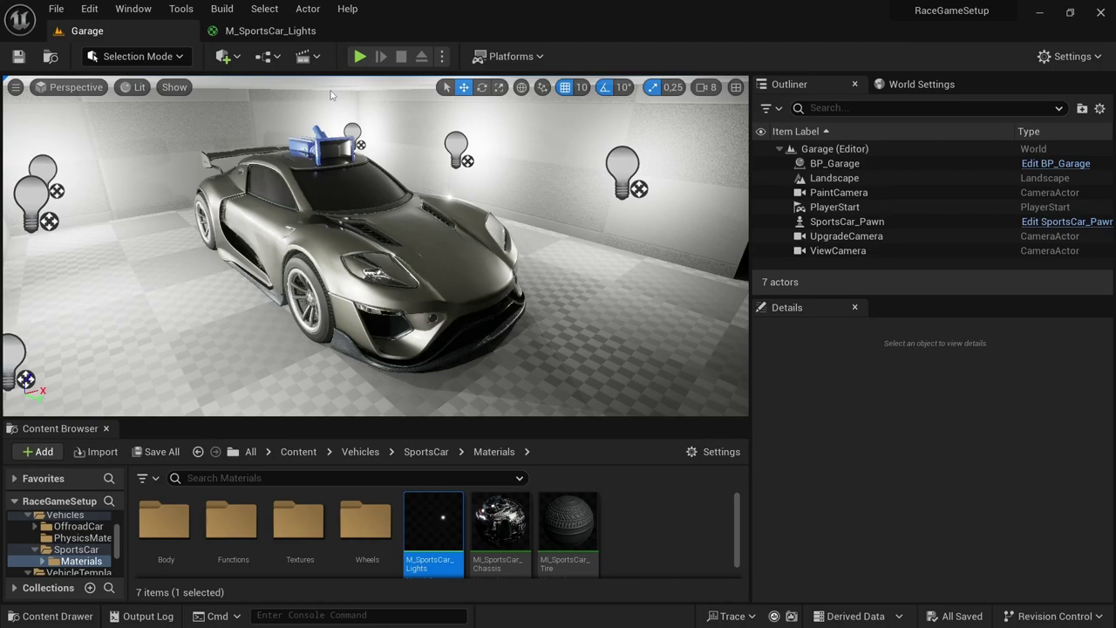
{"action": "left_click", "coordinate": [288, 33]}
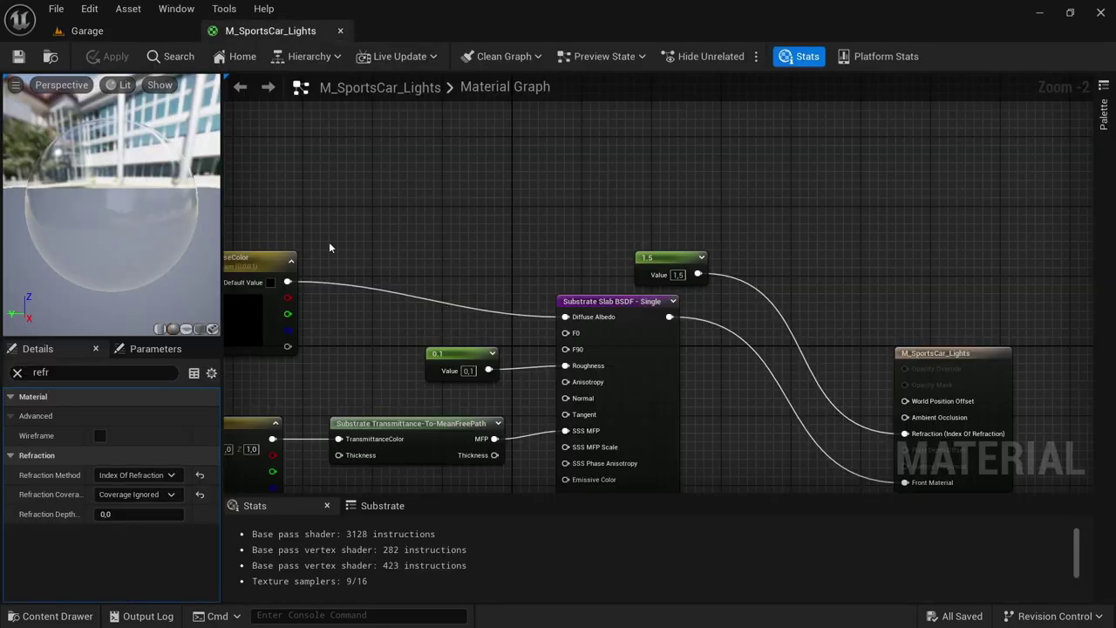
Delete the 1.5 refraction constant and set Refraction Method to None
{"action": "left_click_drag", "start_coordinate": [622, 259], "coordinate": [773, 303]}
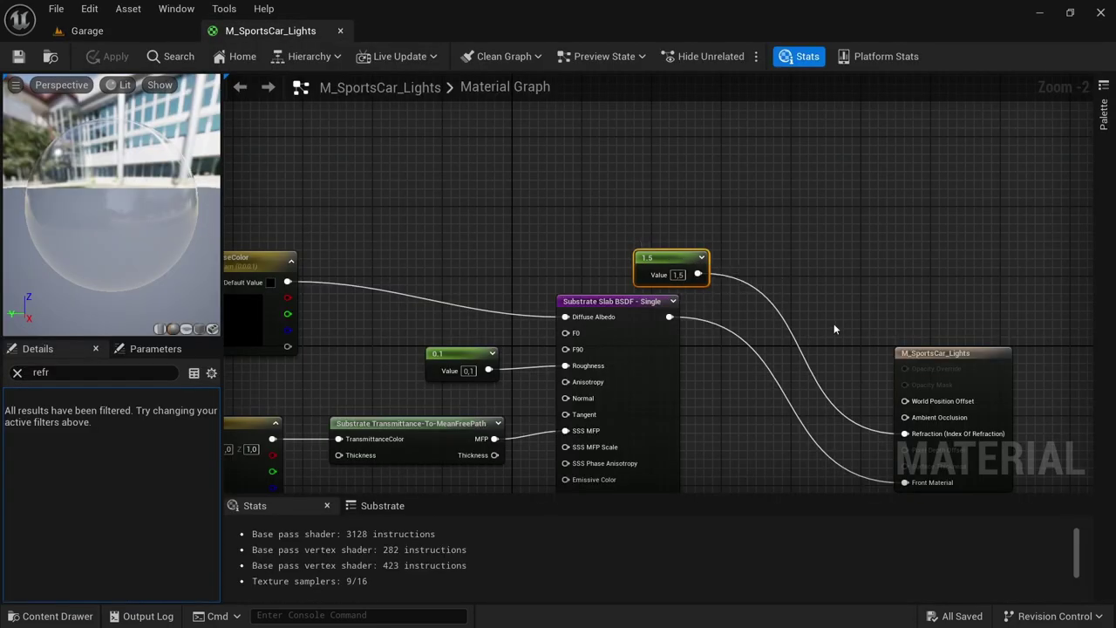
{"action": "key", "text": "Delete"}
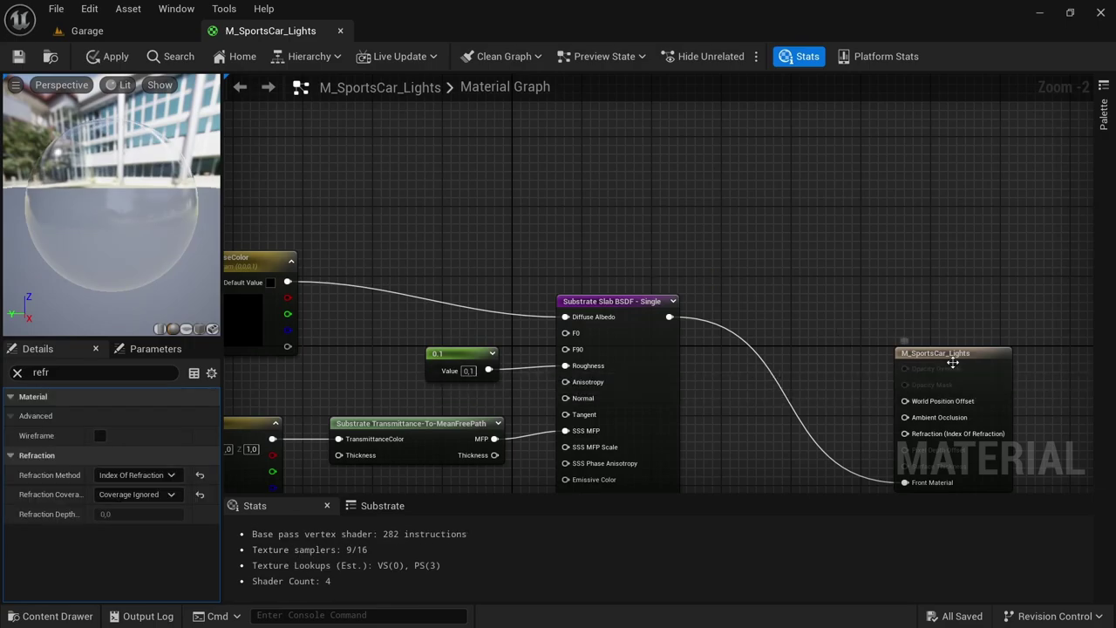
{"action": "left_click", "coordinate": [951, 361]}
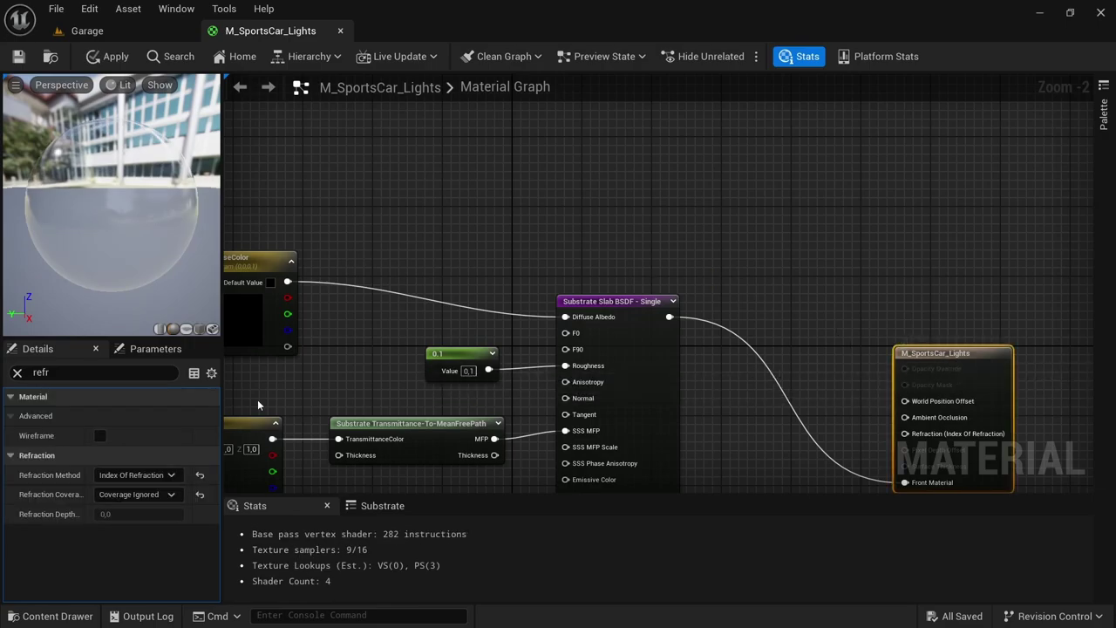
{"action": "left_click", "coordinate": [142, 476]}
{"action": "left_click", "coordinate": [122, 529]}
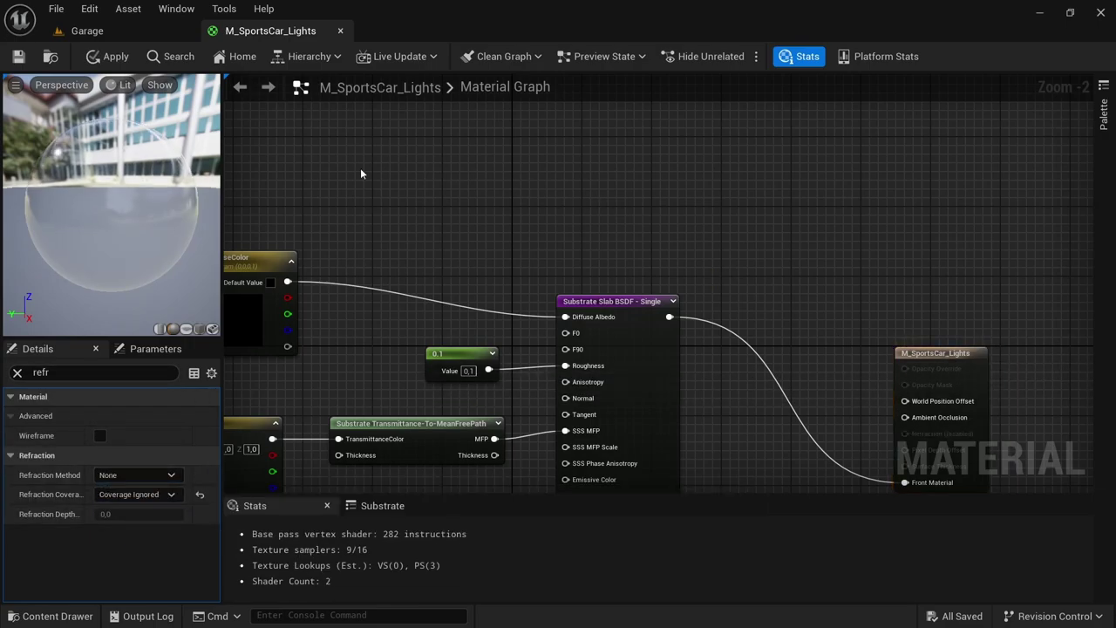
Apply and save the material, then view the car in the Garage level
{"action": "left_click", "coordinate": [108, 62]}
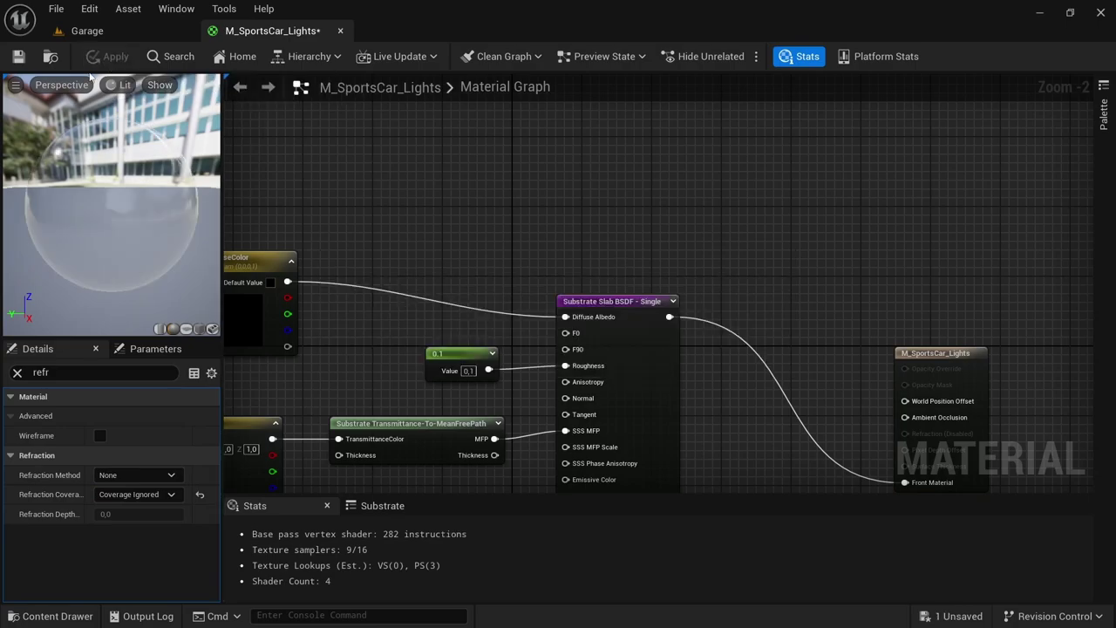
{"action": "key", "text": "ctrl+s"}
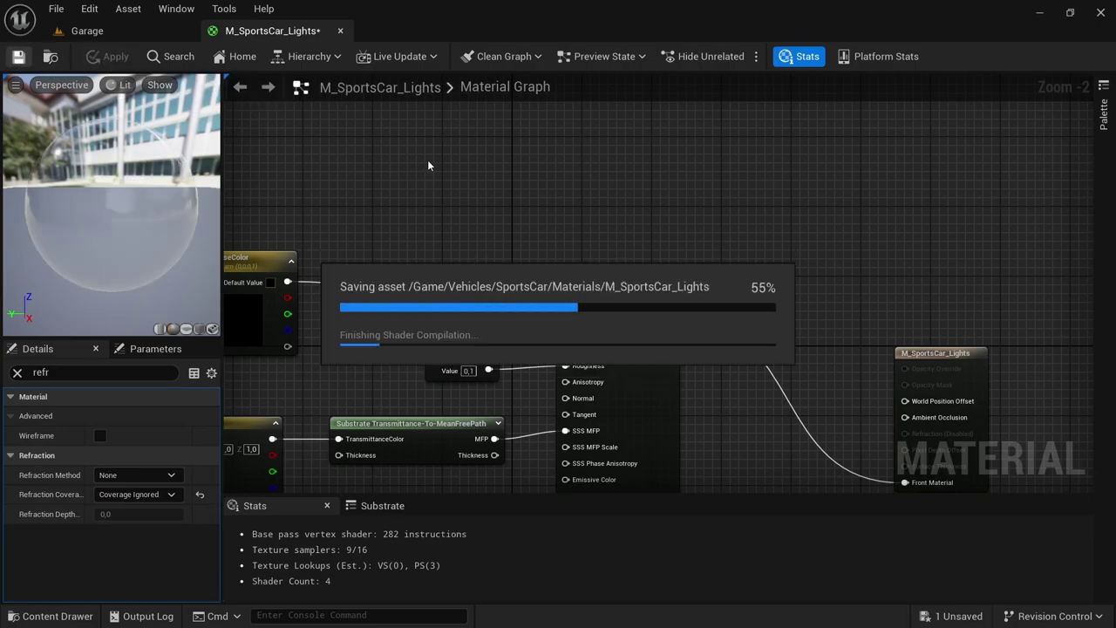
{"action": "left_click", "coordinate": [87, 30]}
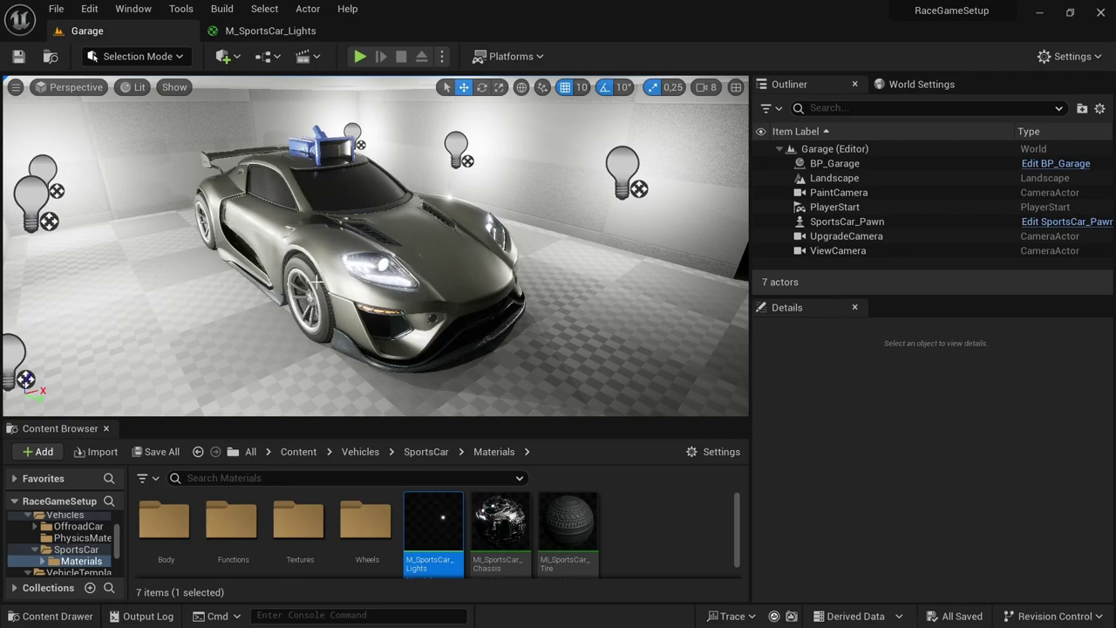
Change the transmittance Constant3Vector from white to purple, then apply and save the material
{"action": "left_click", "coordinate": [293, 31]}
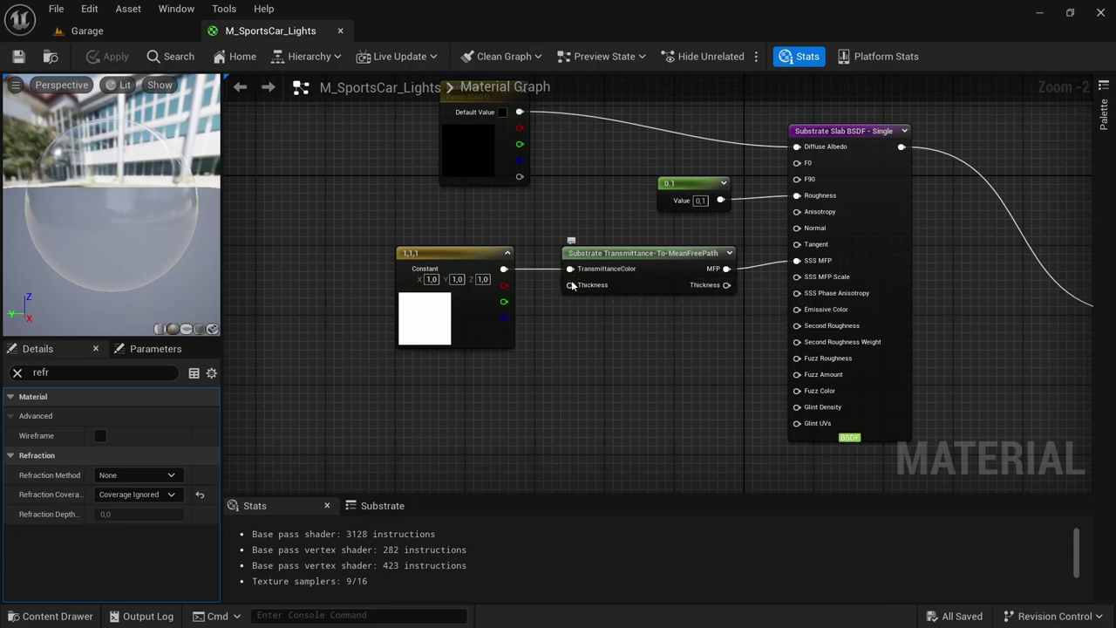
{"action": "right_click_drag", "start_coordinate": [502, 174], "coordinate": [501, 235]}
{"action": "double_click", "coordinate": [428, 357]}
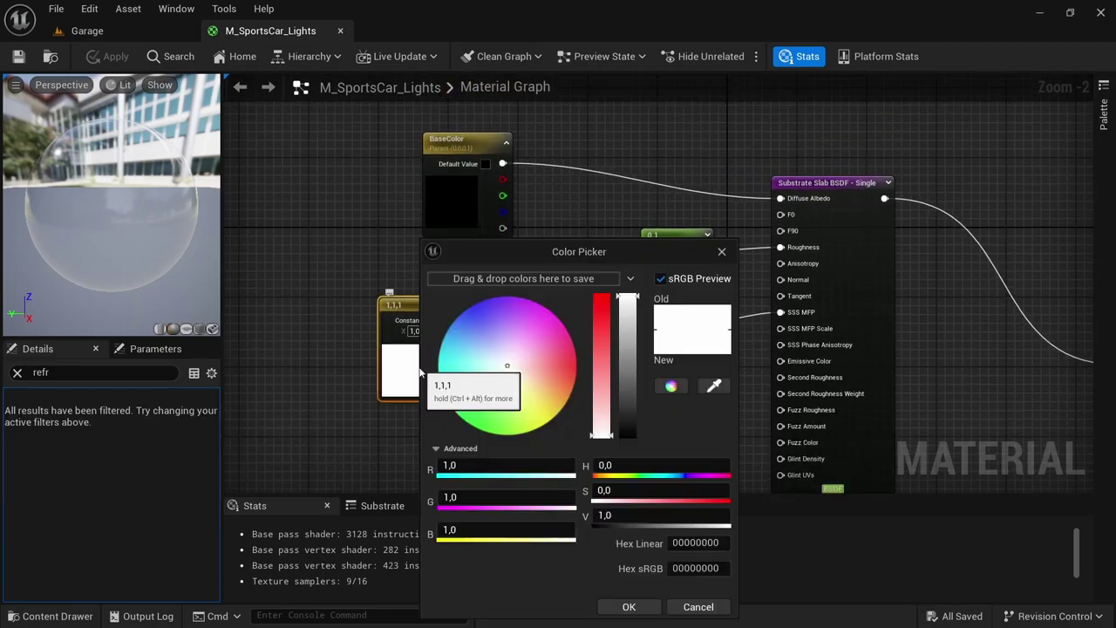
{"action": "left_click_drag", "start_coordinate": [505, 367], "coordinate": [525, 289]}
{"action": "left_click", "coordinate": [629, 607]}
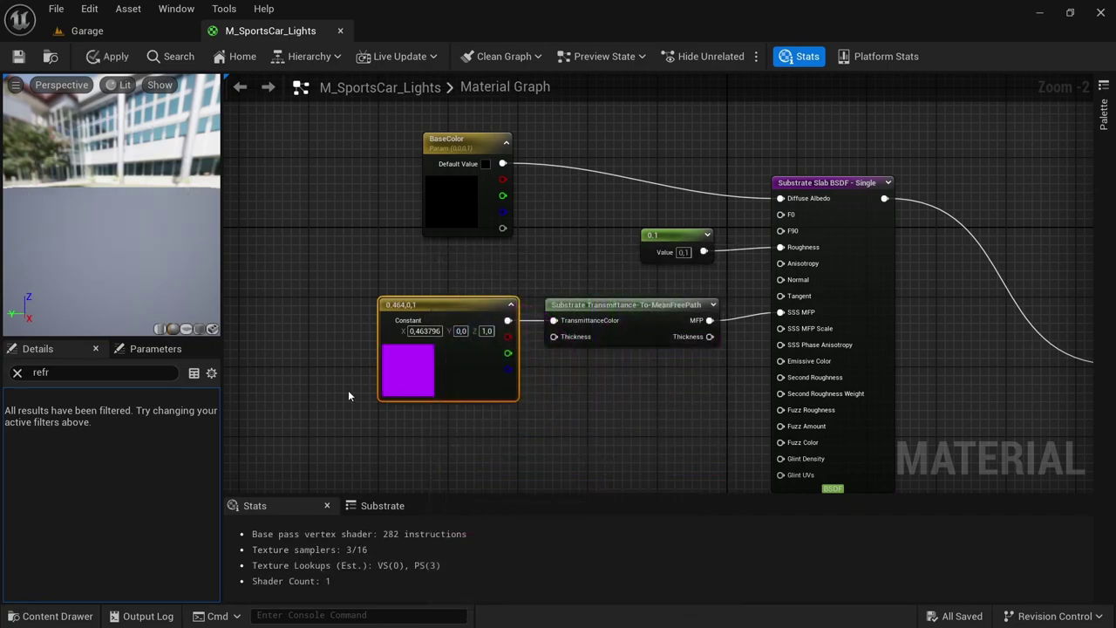
{"action": "left_click", "coordinate": [110, 60]}
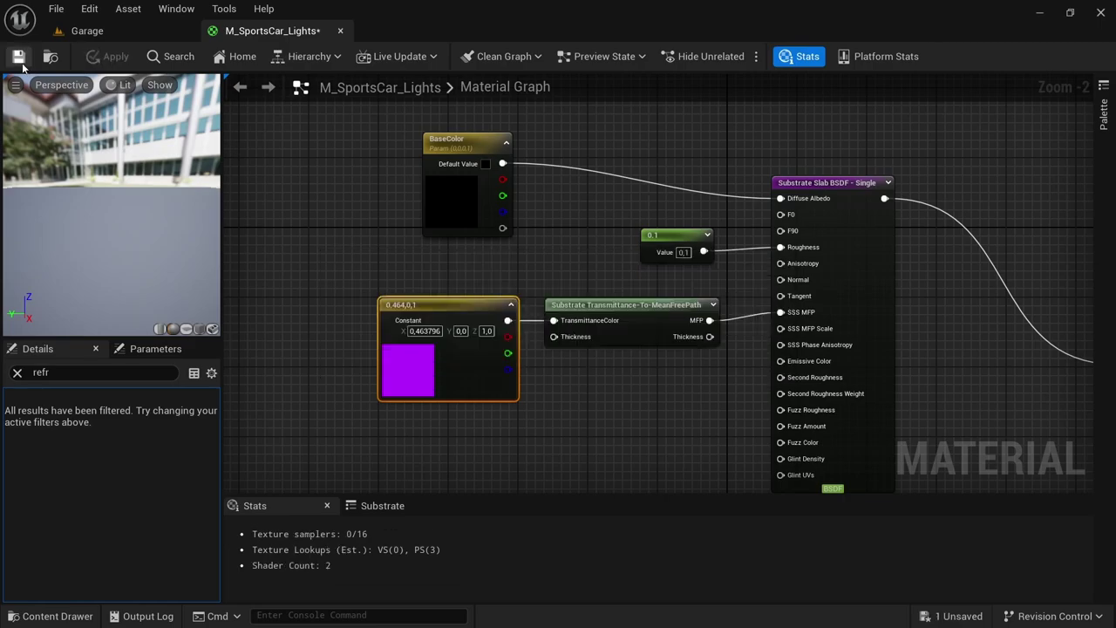
{"action": "left_click", "coordinate": [19, 56]}
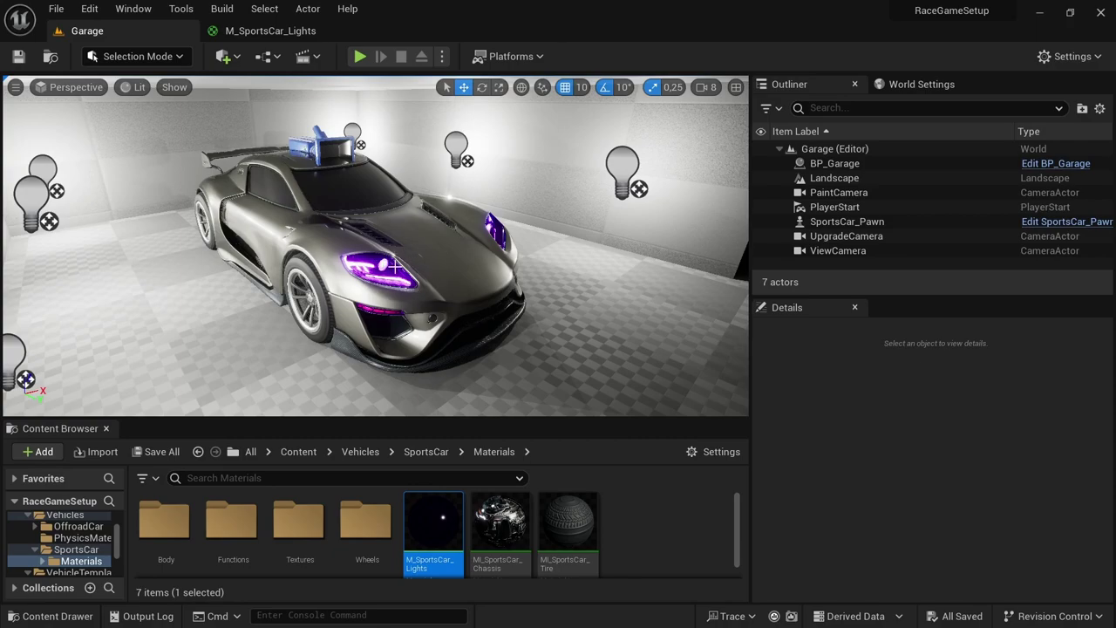
Desaturate the purple transmittance Constant3Vector in M_SportsCar_Lights to white (1,1,1)
{"action": "left_click", "coordinate": [299, 33]}
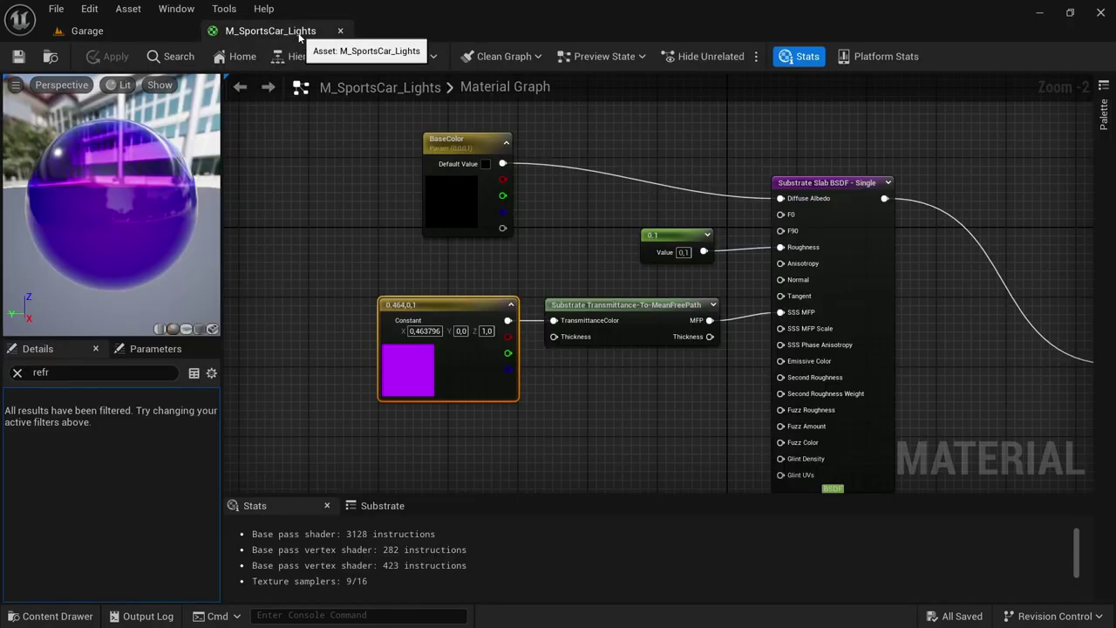
{"action": "double_click", "coordinate": [396, 371]}
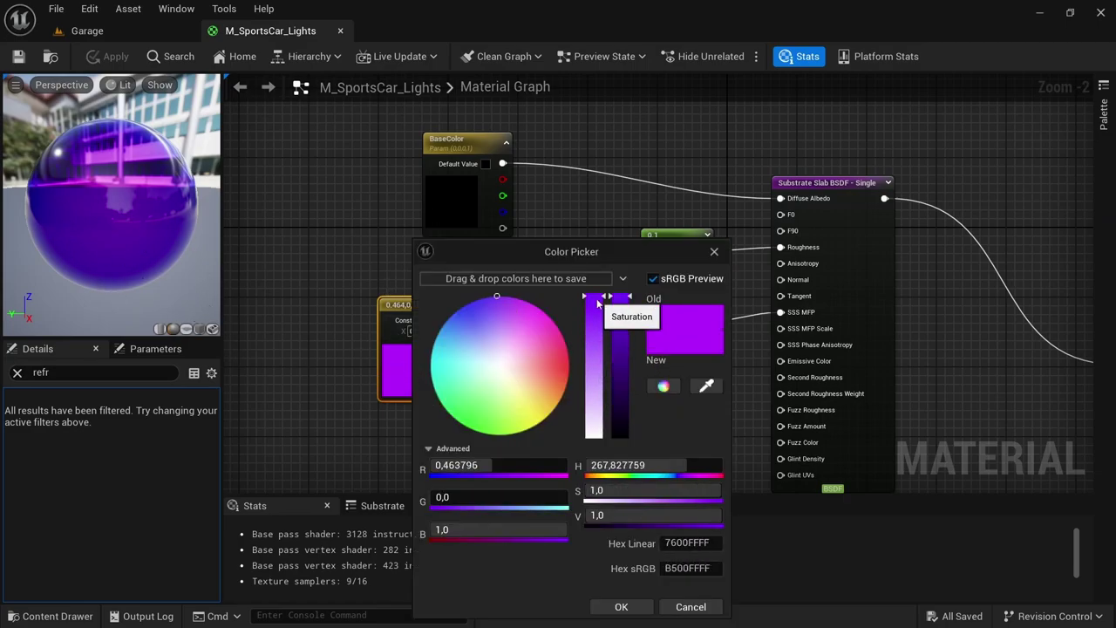
{"action": "left_click_drag", "start_coordinate": [597, 301], "coordinate": [597, 436]}
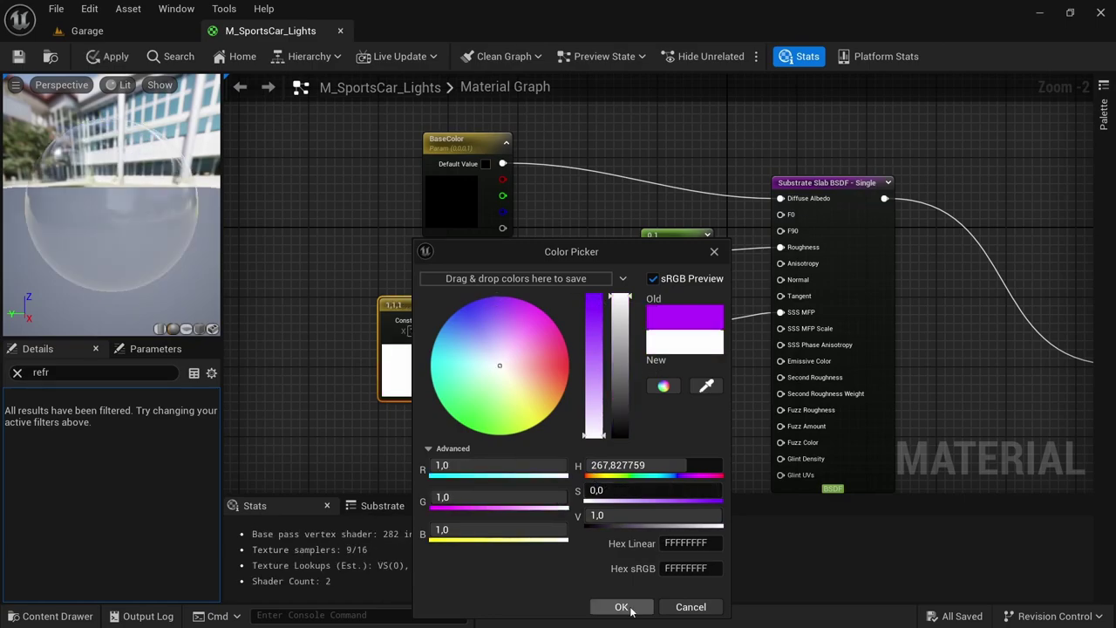
{"action": "left_click", "coordinate": [621, 606]}
Apply and save the material, then view the clear headlights on the Garage car
{"action": "left_click", "coordinate": [109, 56]}
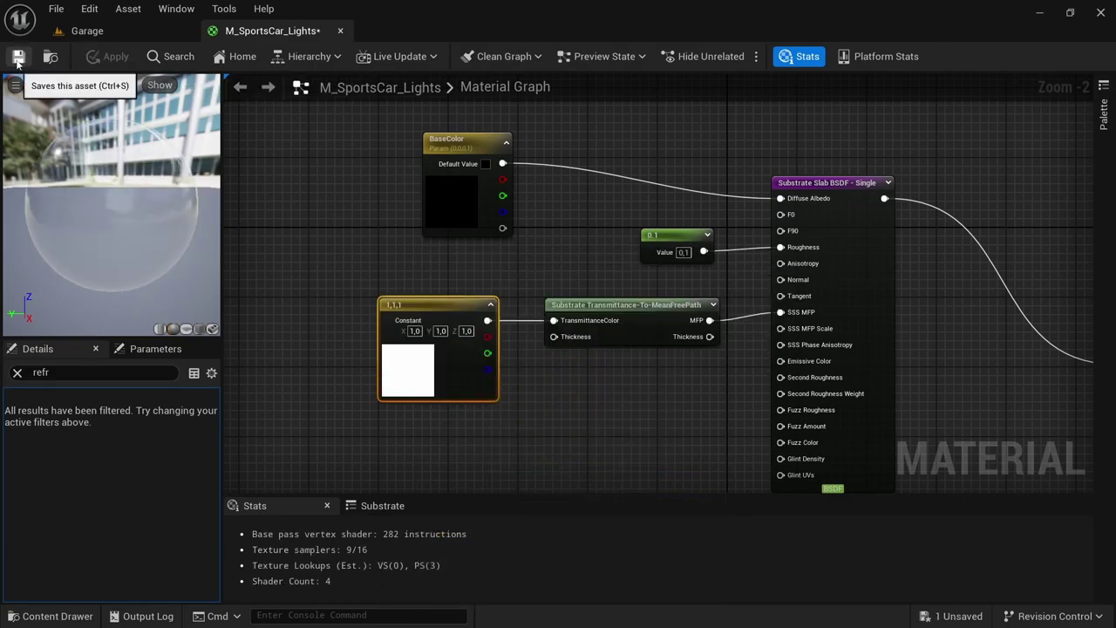
{"action": "left_click", "coordinate": [18, 56]}
{"action": "left_click", "coordinate": [128, 31]}
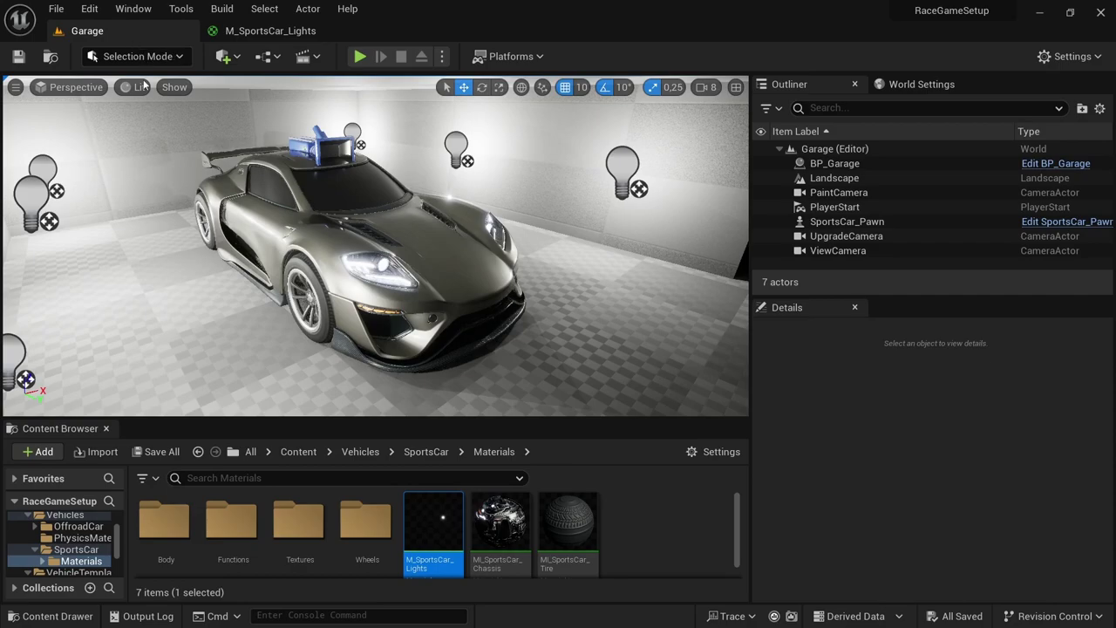